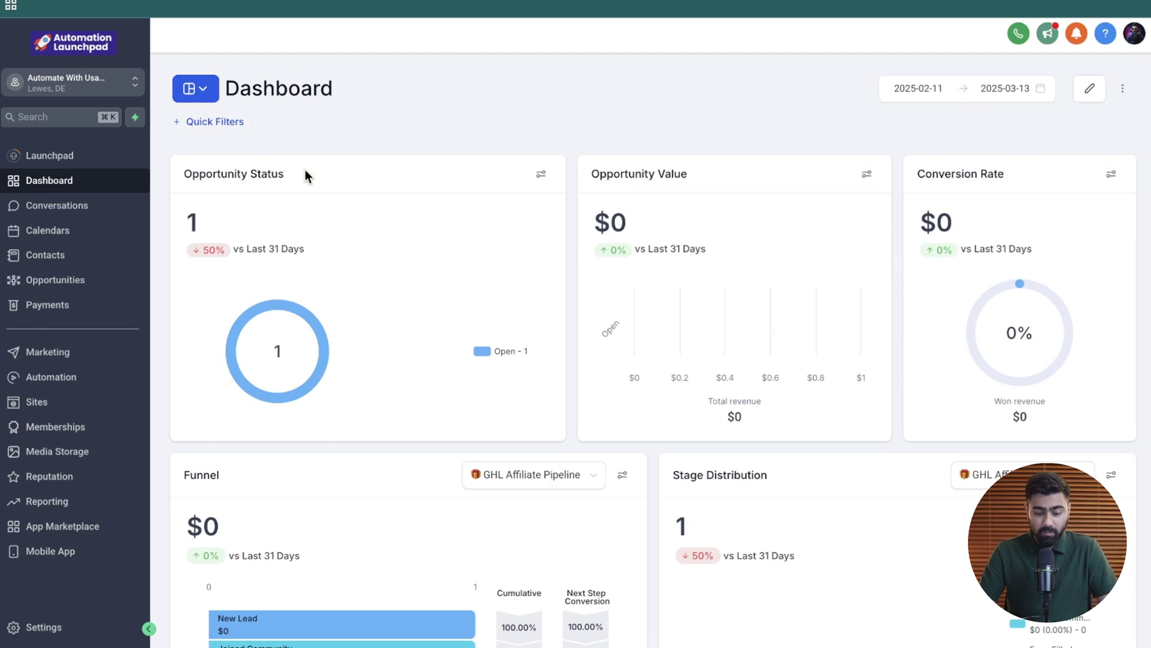
- Open Payments > Integrations and browse the providers: Stripe, PayPal, Authorize.net, NMI, Square
{"action": "left_click", "coordinate": [49, 310]}
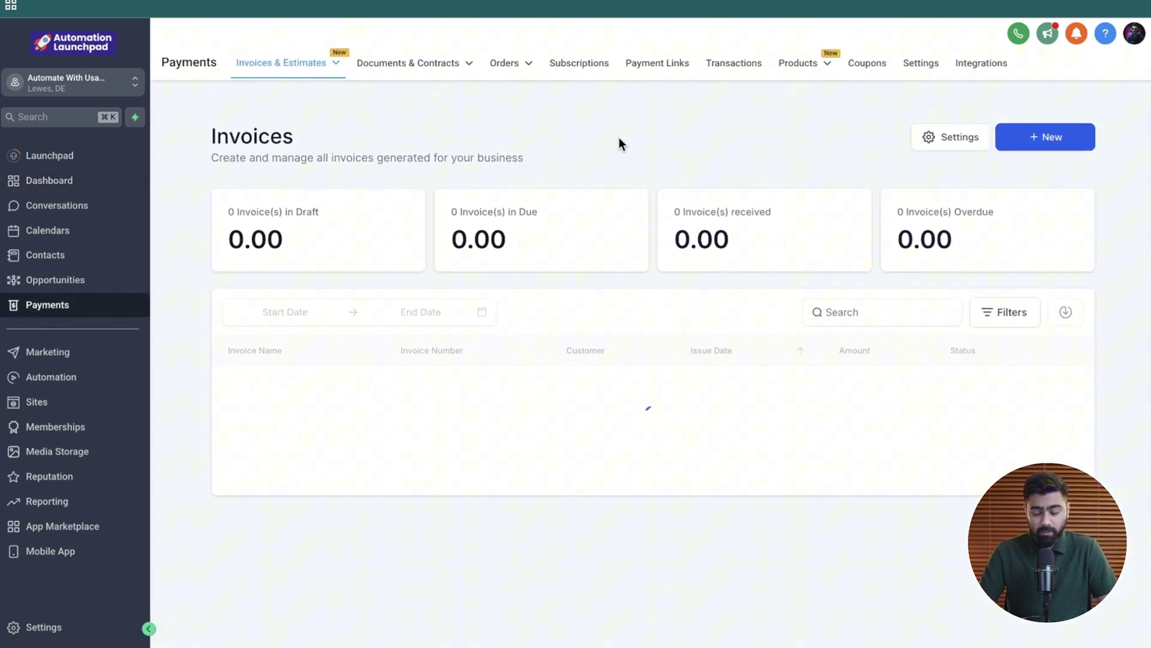
{"action": "left_click", "coordinate": [979, 67]}
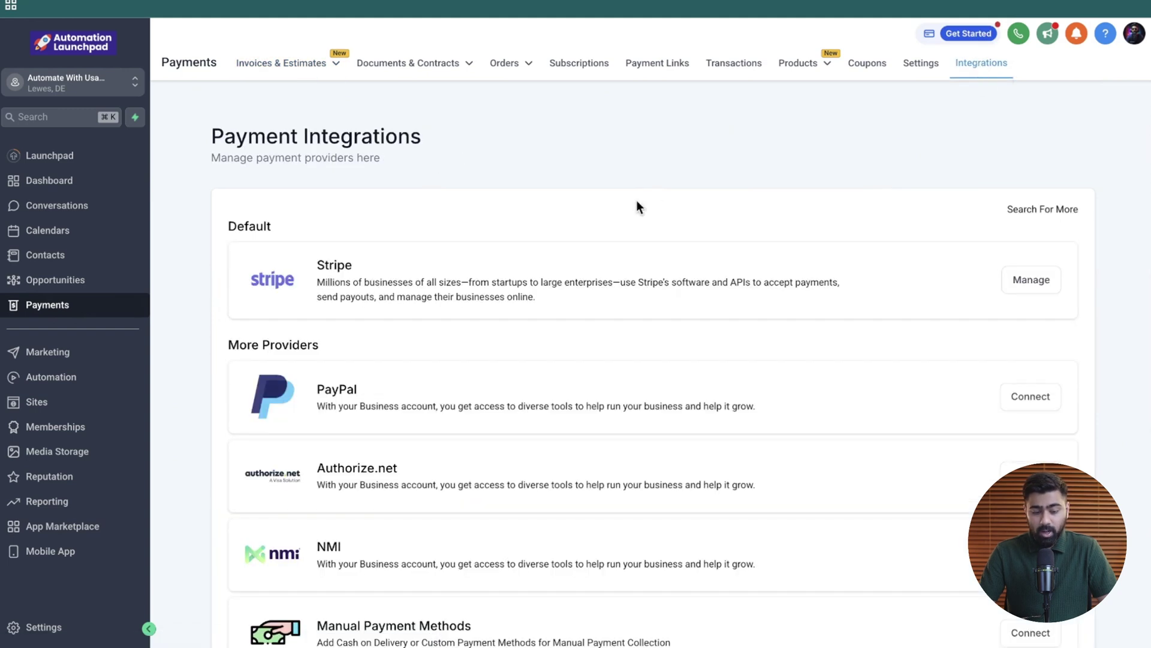
{"action": "scroll", "coordinate": [543, 172], "scroll_direction": "down", "scroll_amount": 3}
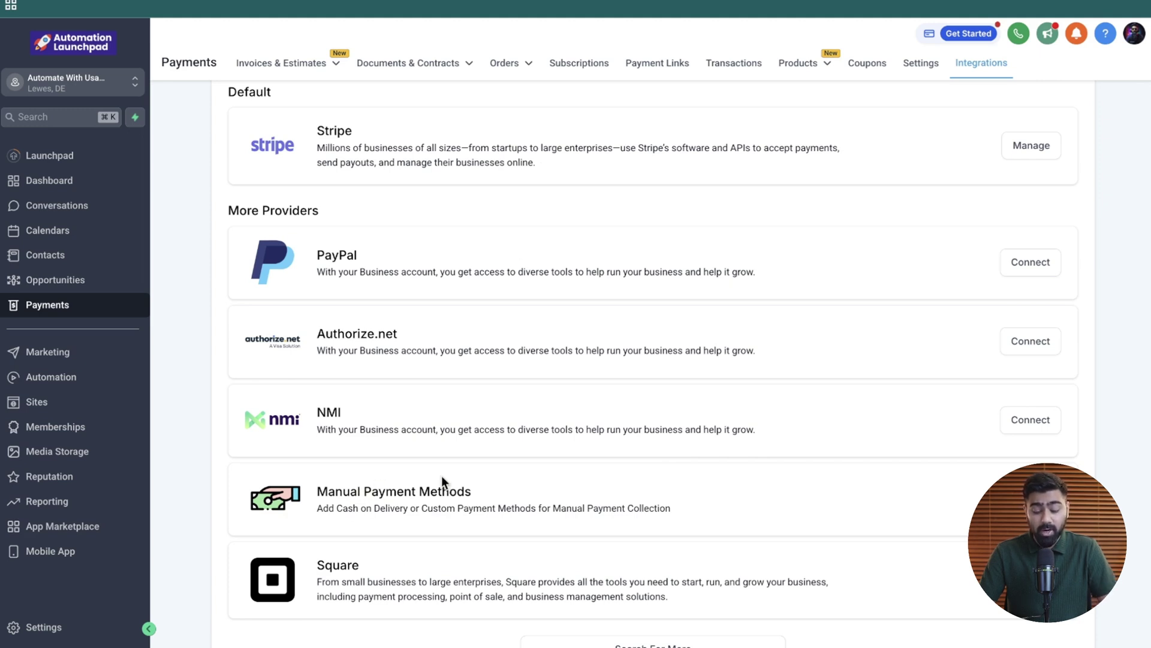
{"action": "scroll", "coordinate": [606, 469], "scroll_direction": "down", "scroll_amount": 1}
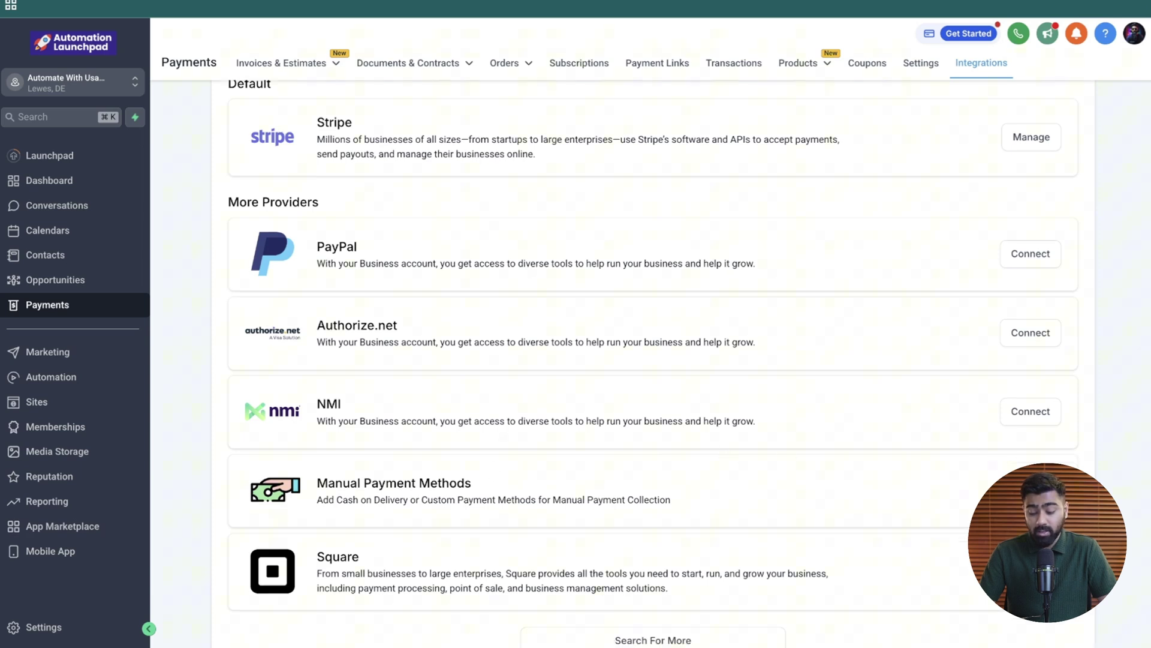
- Open Manual Payment Methods, preview the Add Custom Payment form, then cancel it
{"action": "left_click", "coordinate": [1031, 490]}
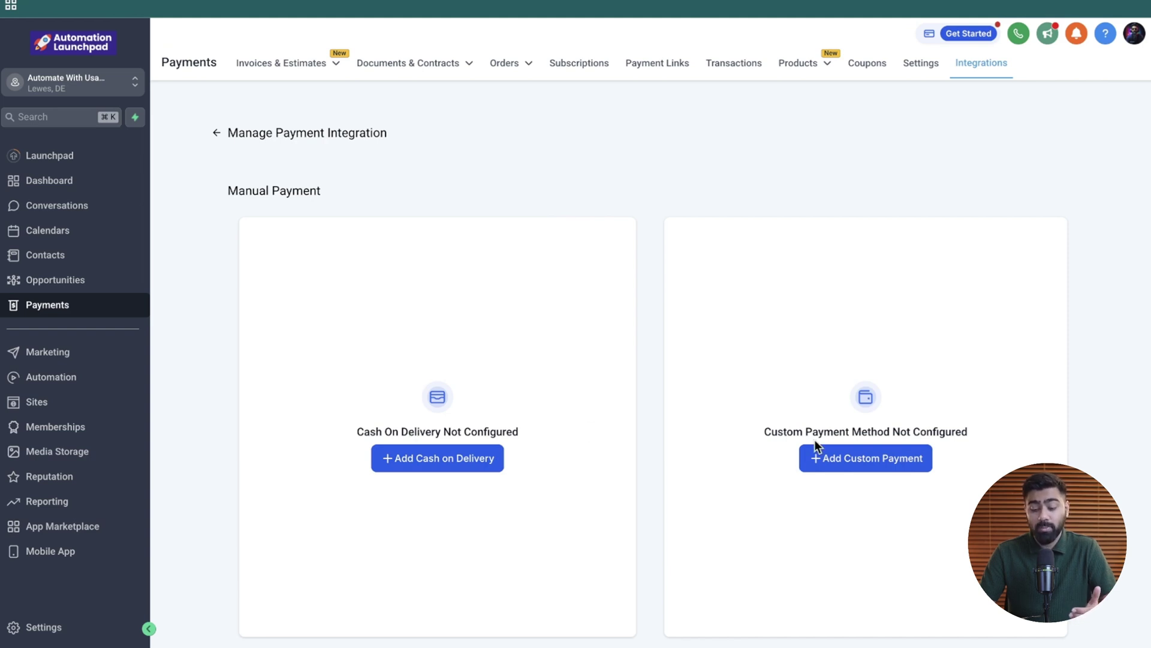
{"action": "left_click", "coordinate": [816, 458]}
{"action": "scroll", "coordinate": [780, 414], "scroll_direction": "down", "scroll_amount": 1}
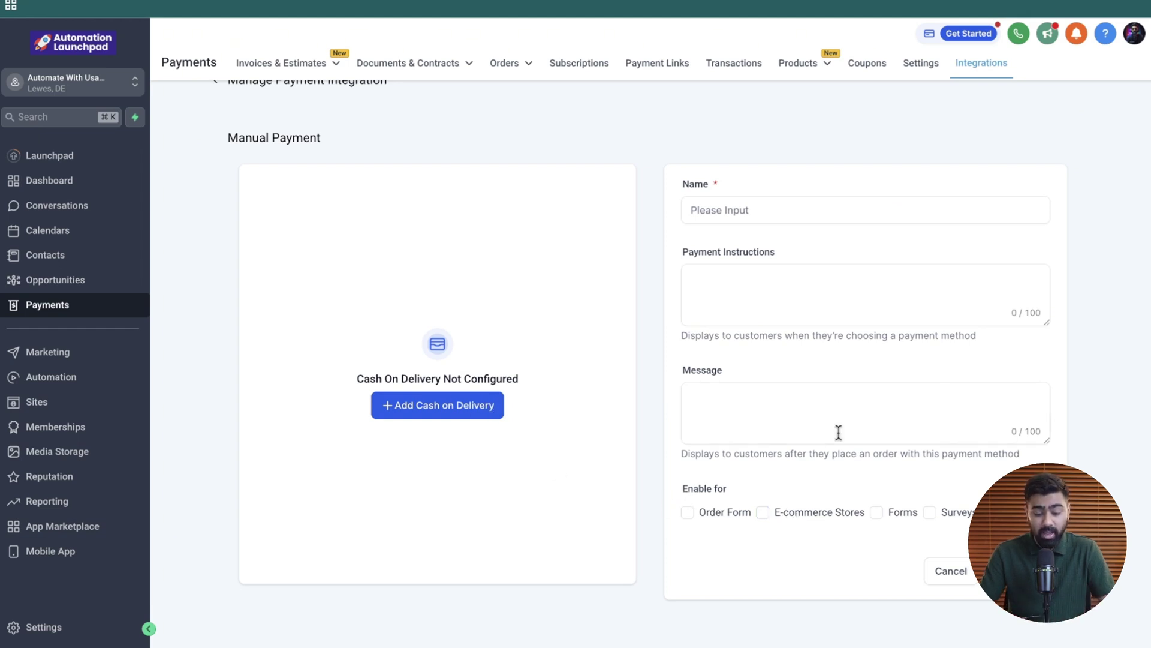
{"action": "left_click", "coordinate": [954, 573]}
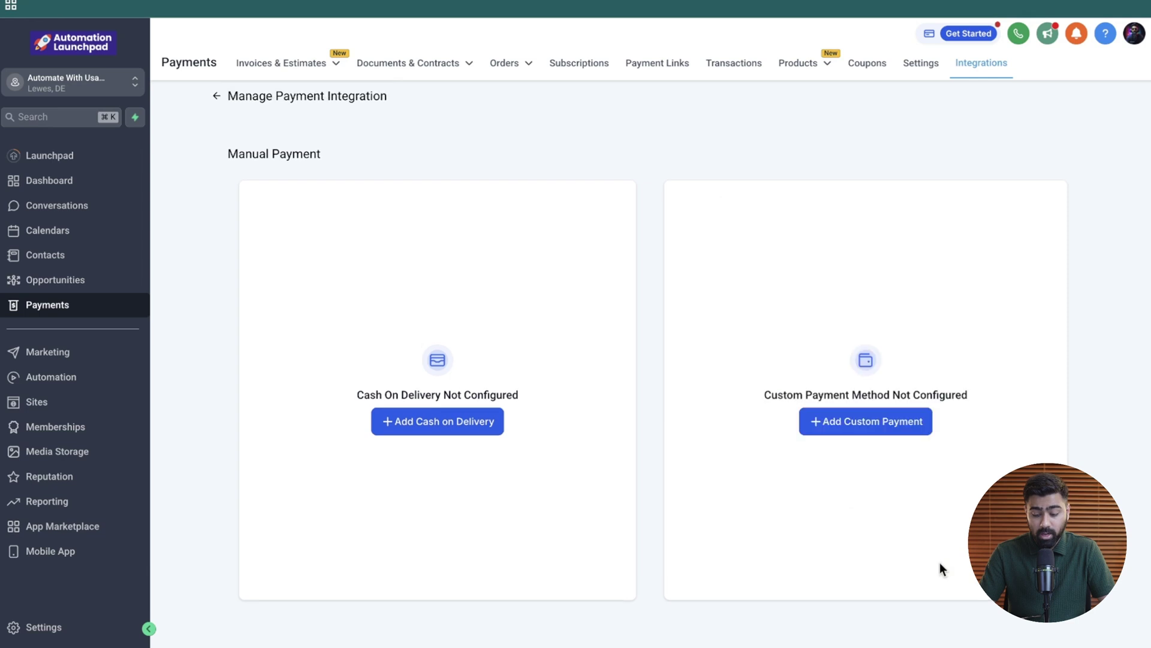
- Add Cash on Delivery with payment instructions and a thank-you message mentioning 48 hours
{"action": "left_click", "coordinate": [403, 423]}
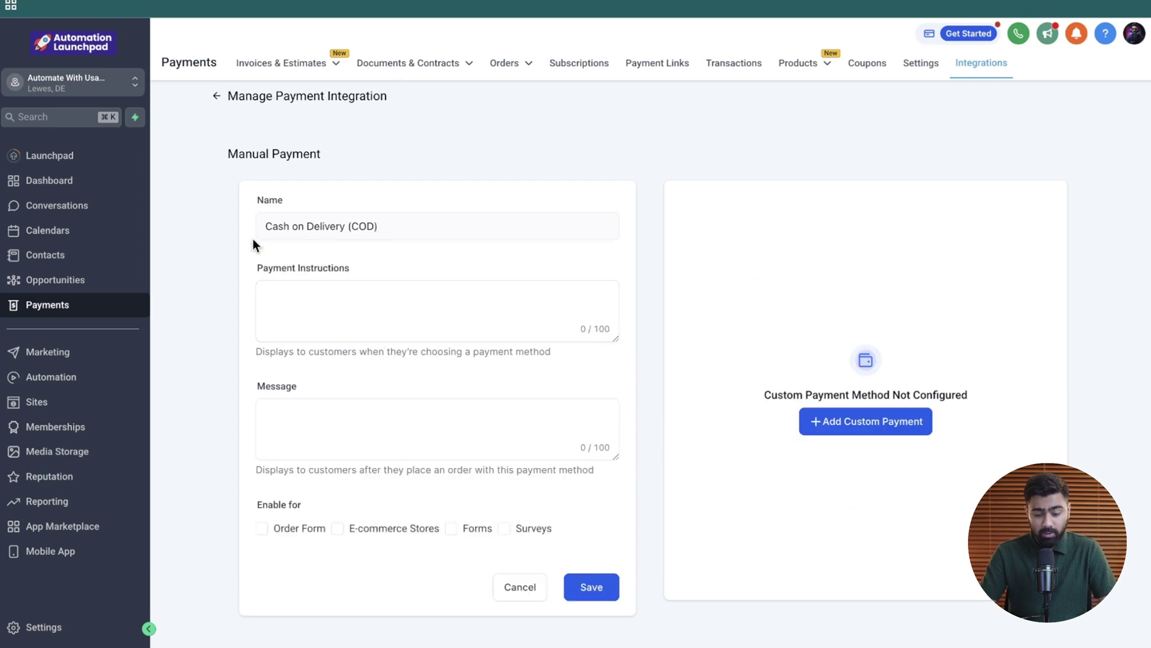
{"action": "left_click", "coordinate": [306, 303]}
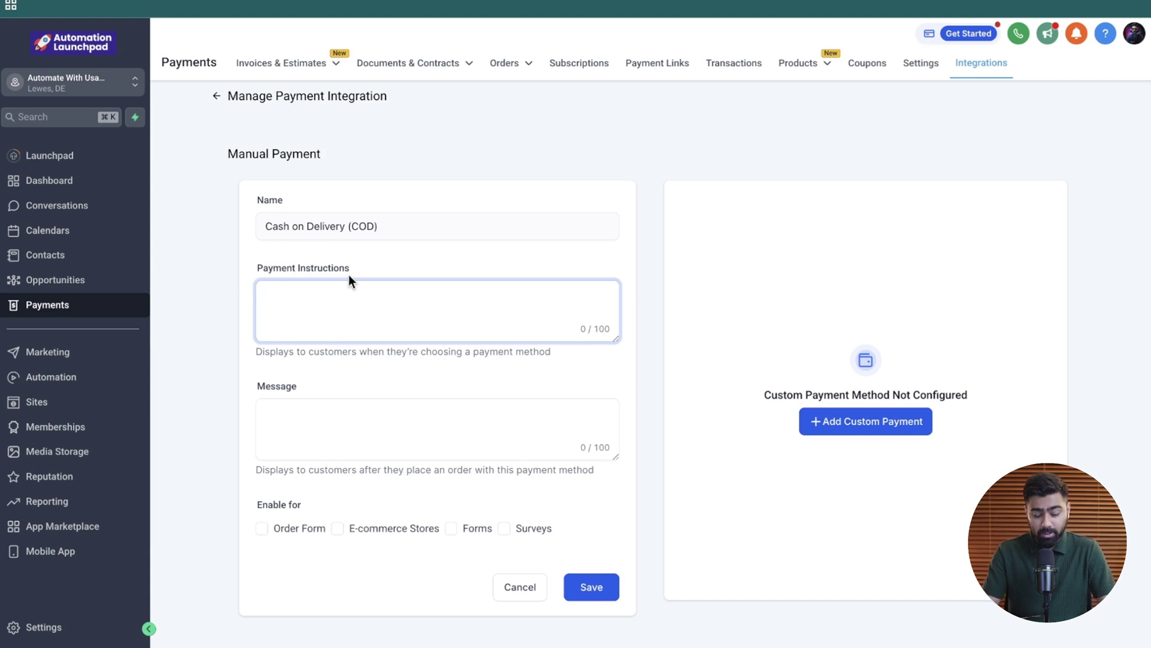
{"action": "type", "text": "Payment will be collected once your receive"}
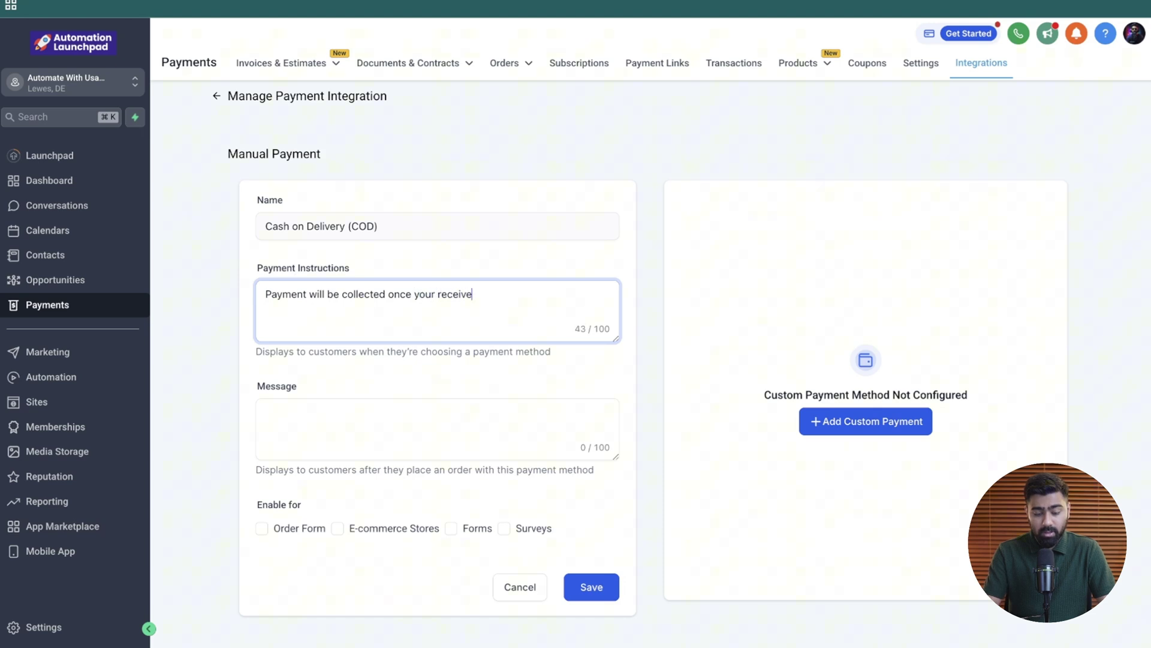
{"action": "type", "text": "."}
{"action": "left_click", "coordinate": [264, 393]}
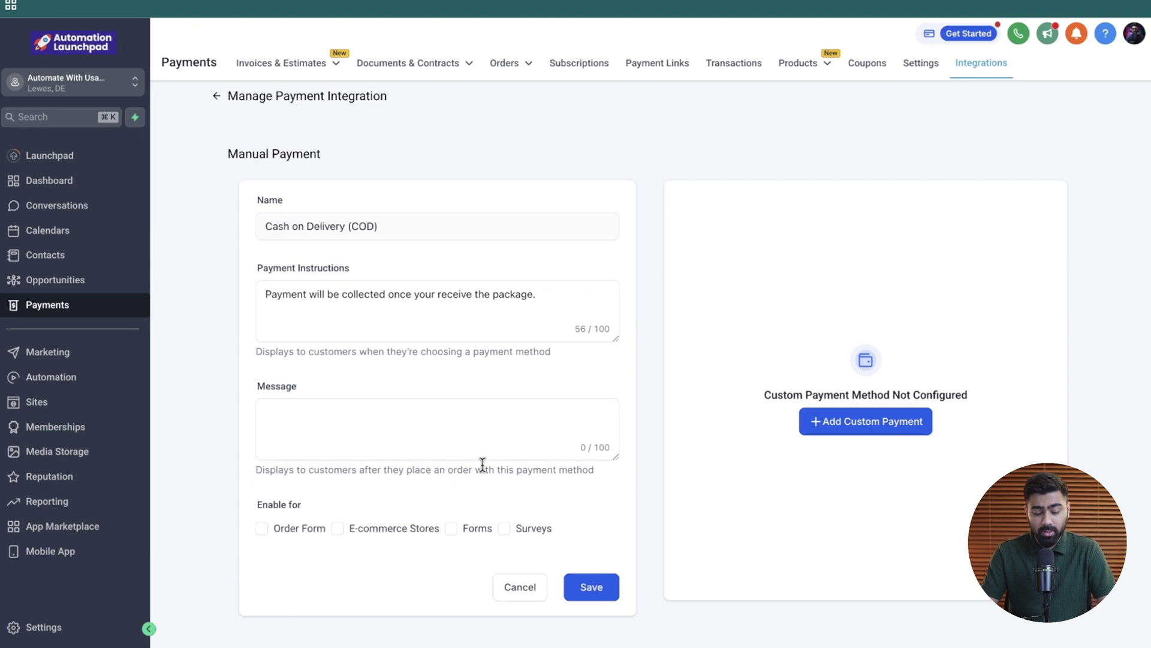
{"action": "left_click", "coordinate": [414, 430]}
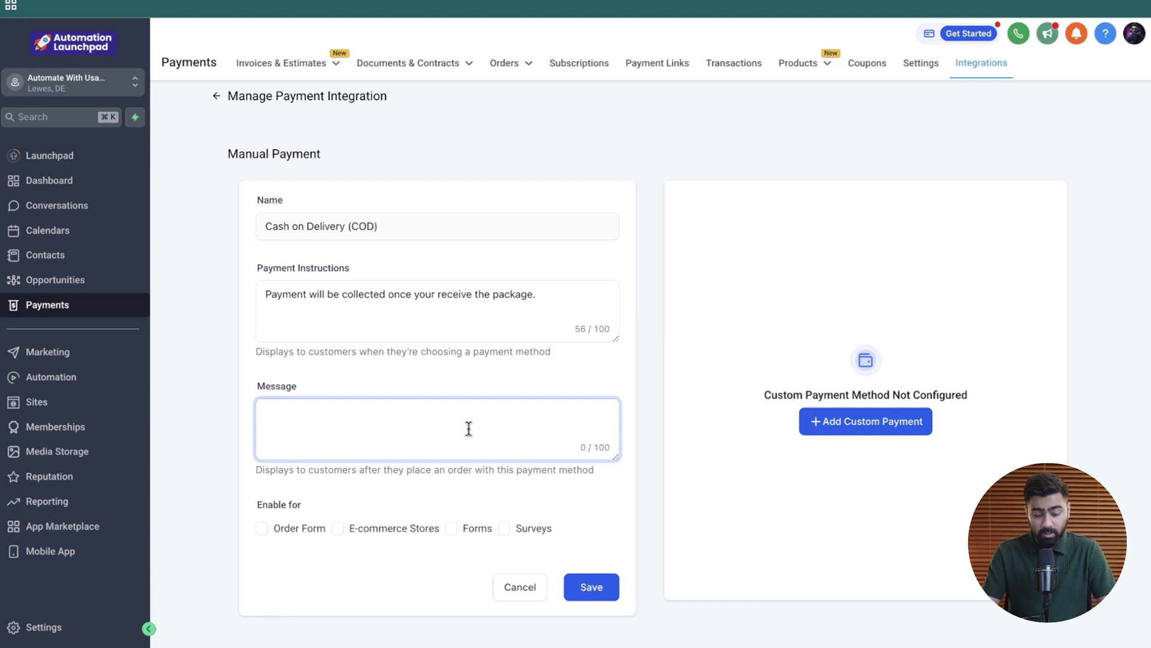
{"action": "type", "text": "Thank you for placing your order. Your order will be"}
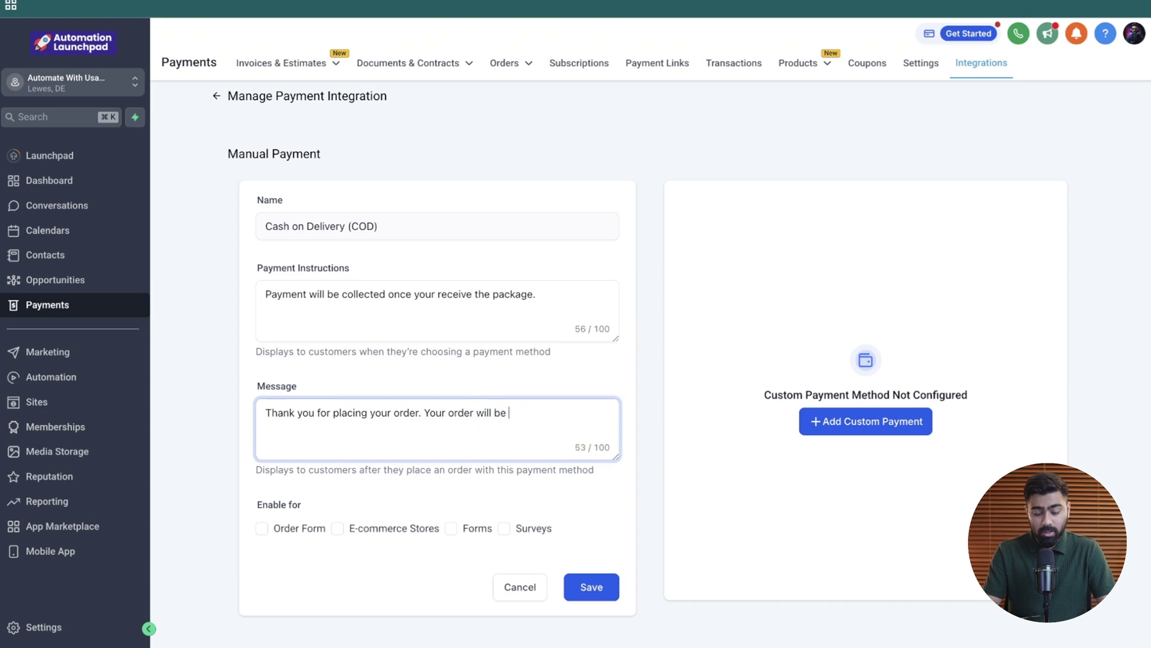
{"action": "type", "text": "48 hours."}
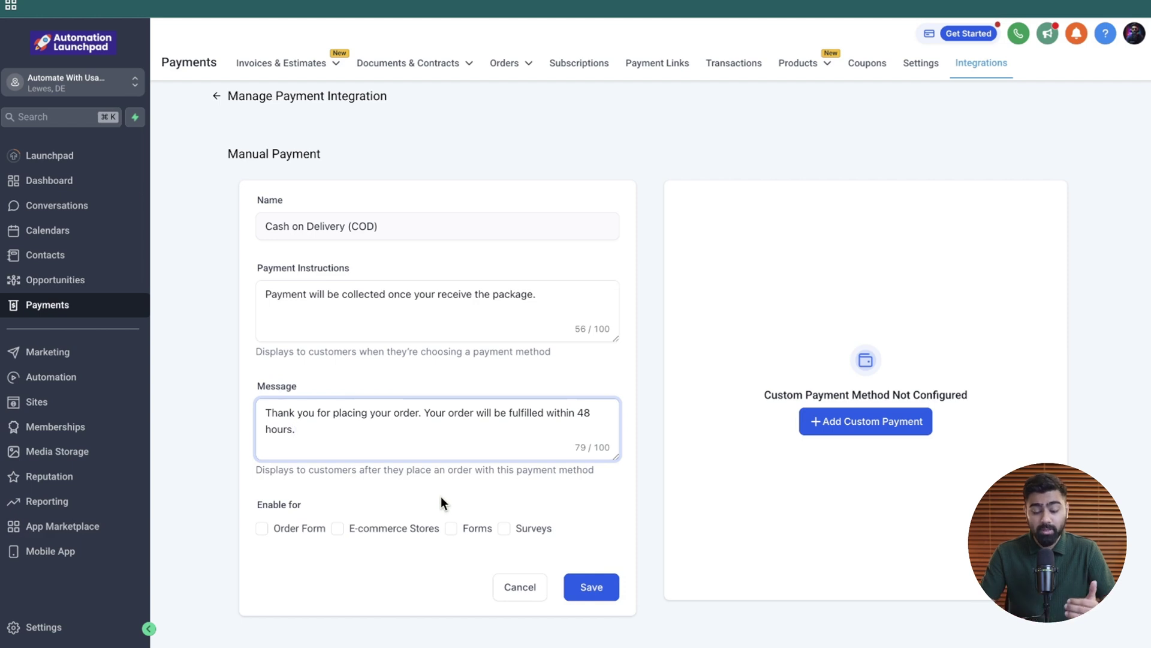
- Enable Cash on Delivery for Forms and Surveys and save it
{"action": "left_click", "coordinate": [451, 528]}
{"action": "left_click", "coordinate": [504, 528]}
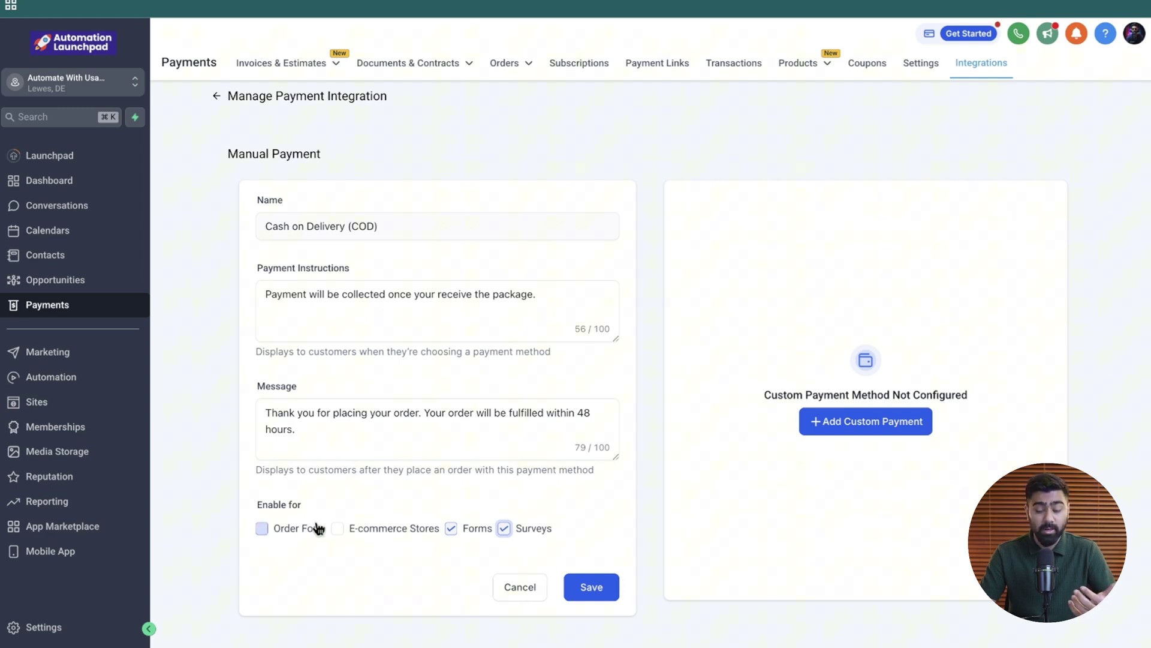
{"action": "left_click", "coordinate": [589, 586]}
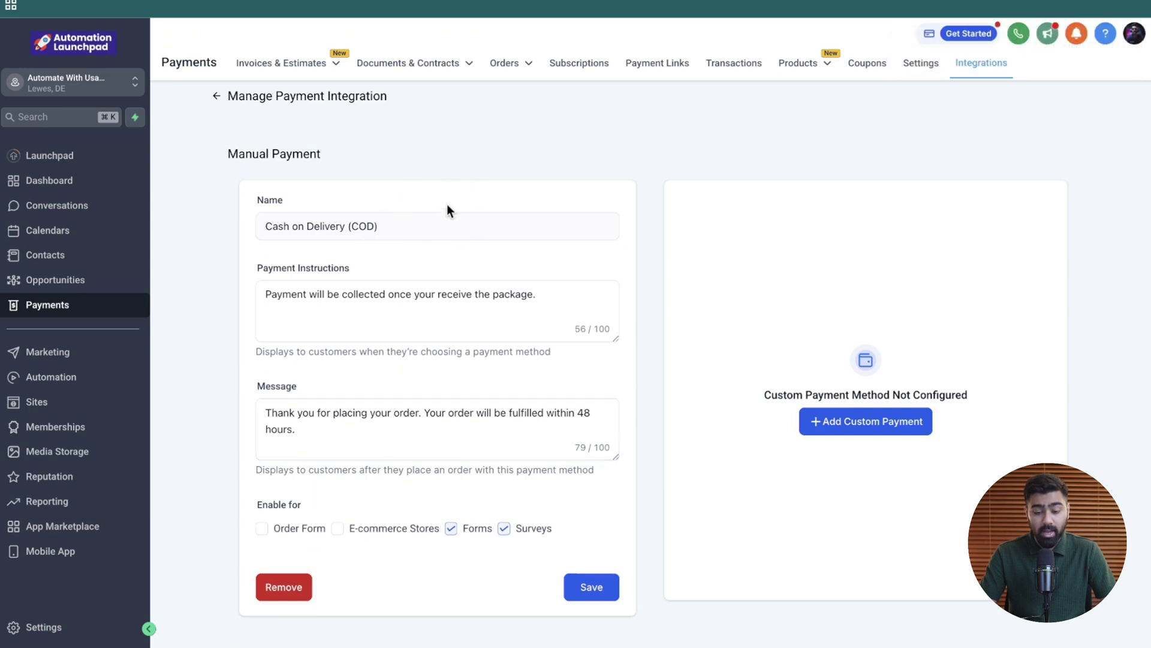
- Open the Products list (Mobile Charger $10.00, Headphones $15.00), discarding a started new product
{"action": "mouse_move", "coordinate": [803, 63]}
{"action": "left_click", "coordinate": [767, 91]}
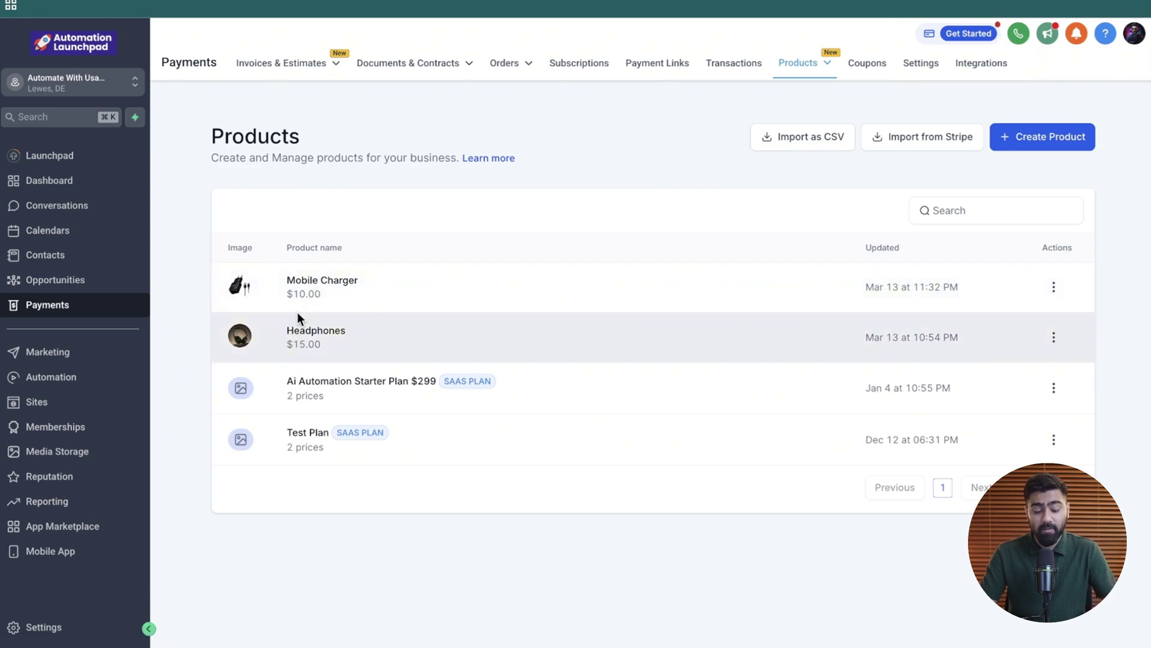
{"action": "left_click", "coordinate": [1032, 147]}
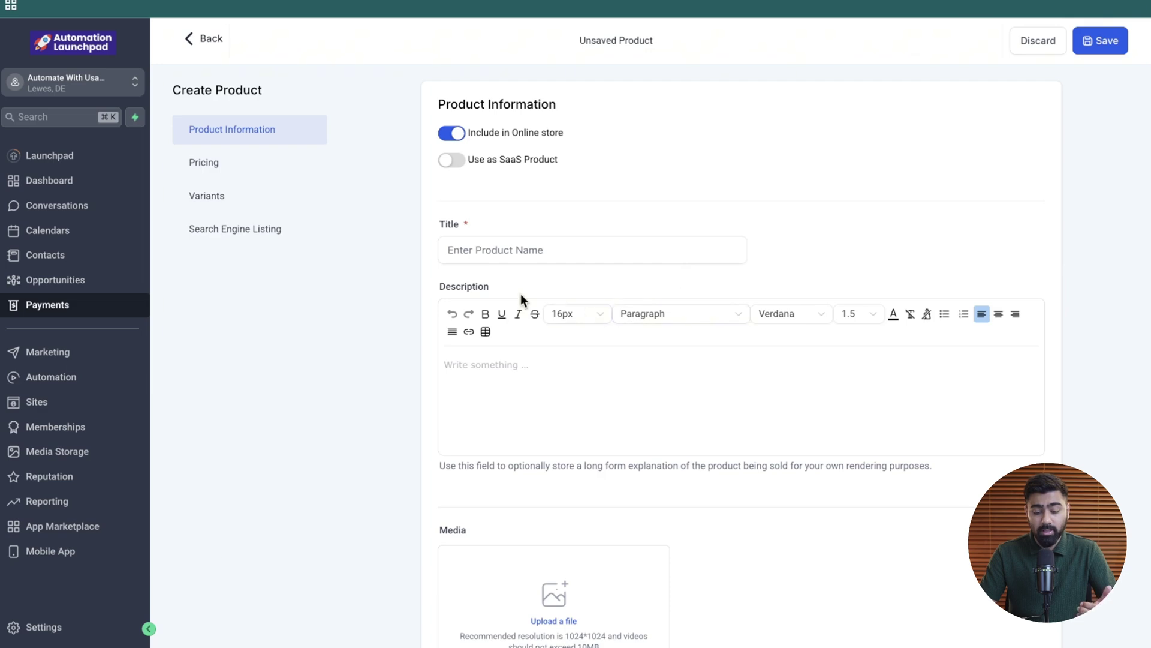
{"action": "scroll", "coordinate": [540, 366], "scroll_direction": "down", "scroll_amount": 5}
{"action": "scroll", "coordinate": [538, 390], "scroll_direction": "down", "scroll_amount": 10}
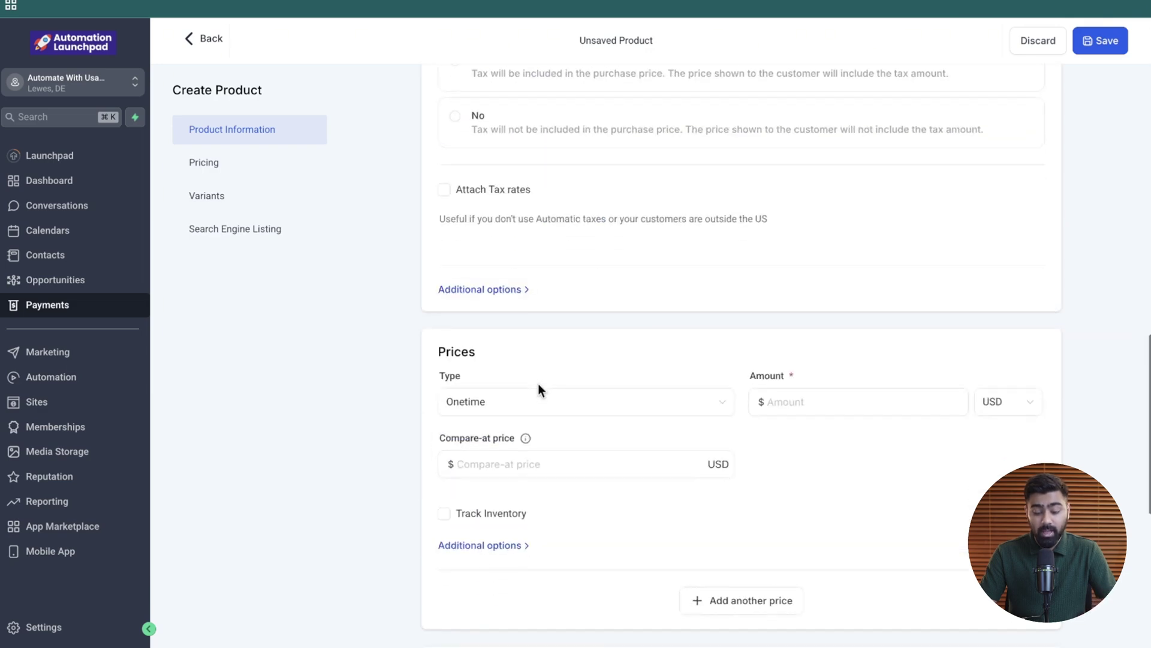
{"action": "left_click", "coordinate": [1032, 47]}
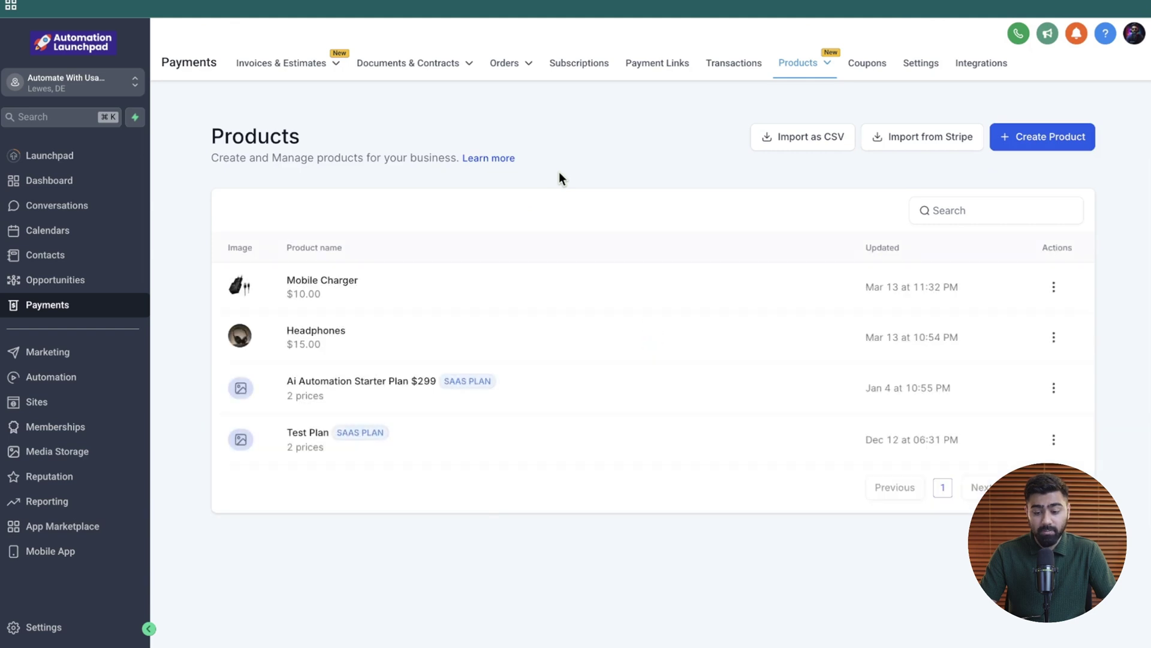
- Create blank Form 3 from scratch under Sites > Forms > Builder
{"action": "left_click", "coordinate": [46, 402]}
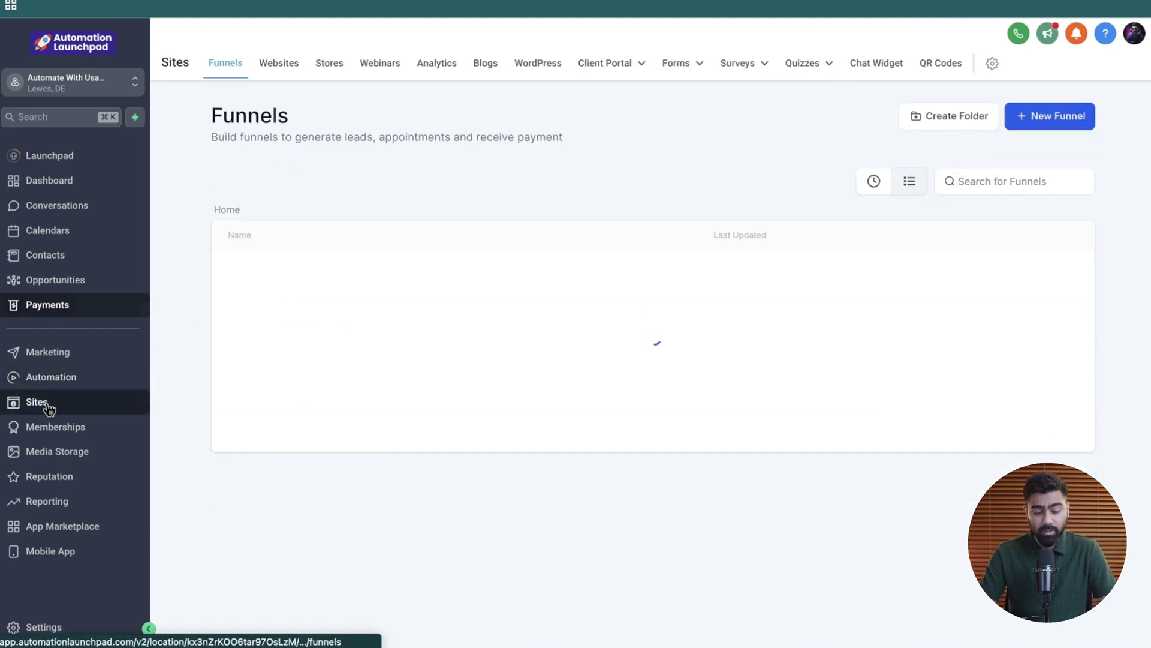
{"action": "mouse_move", "coordinate": [681, 71]}
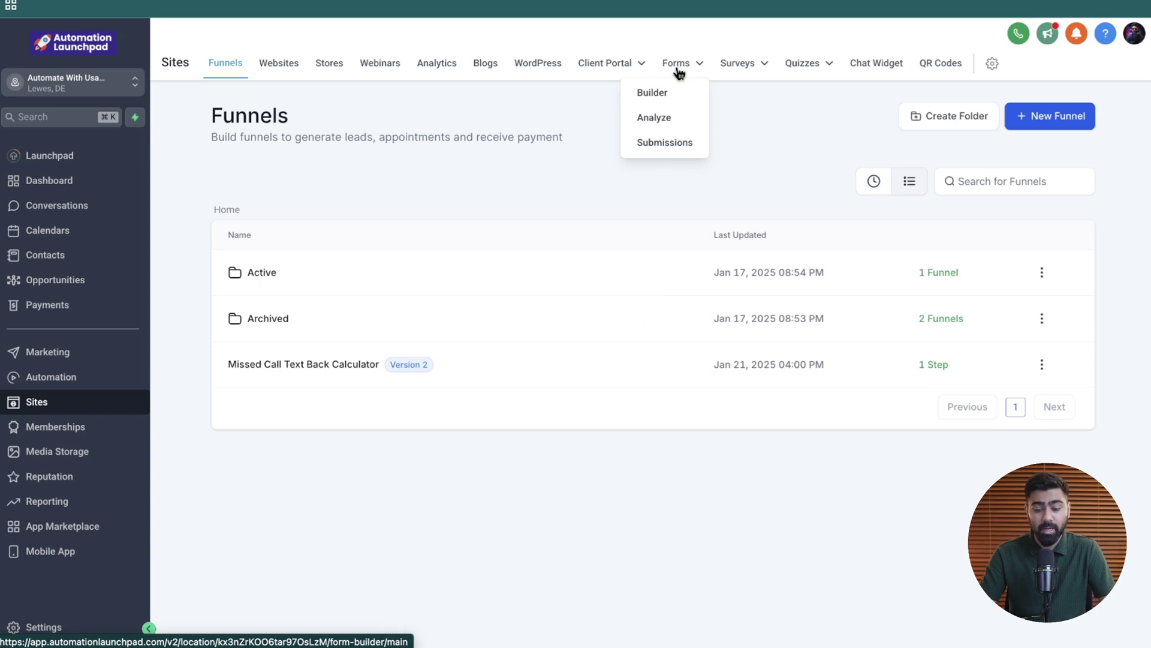
{"action": "left_click", "coordinate": [660, 93]}
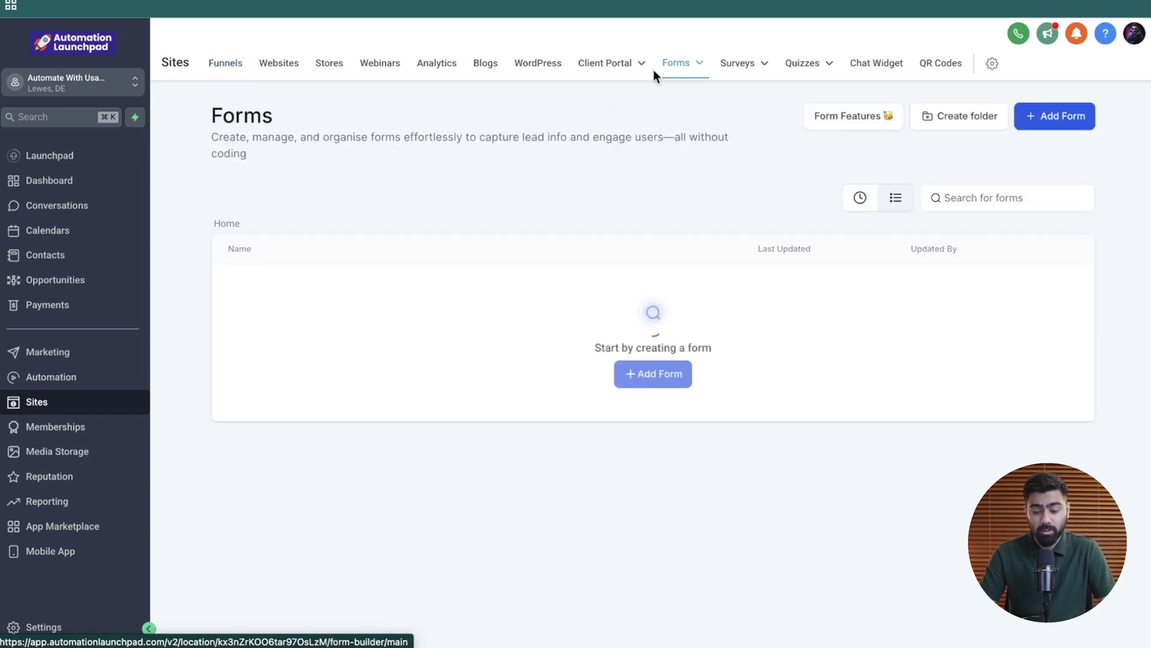
{"action": "left_click", "coordinate": [1051, 123]}
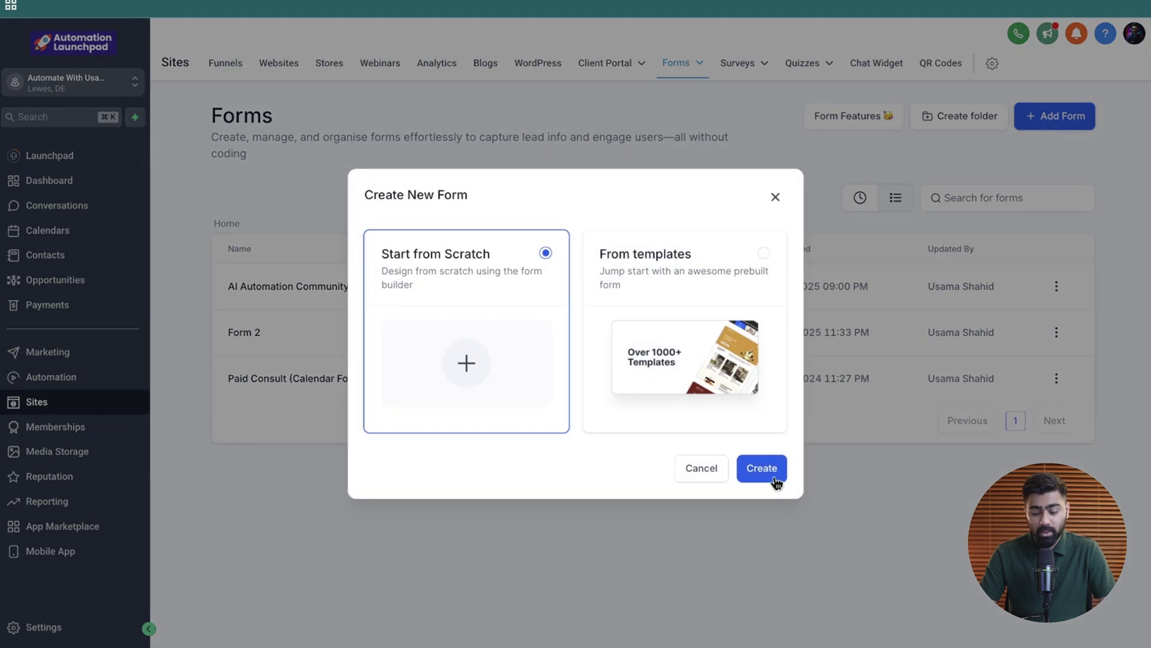
{"action": "left_click", "coordinate": [762, 471]}
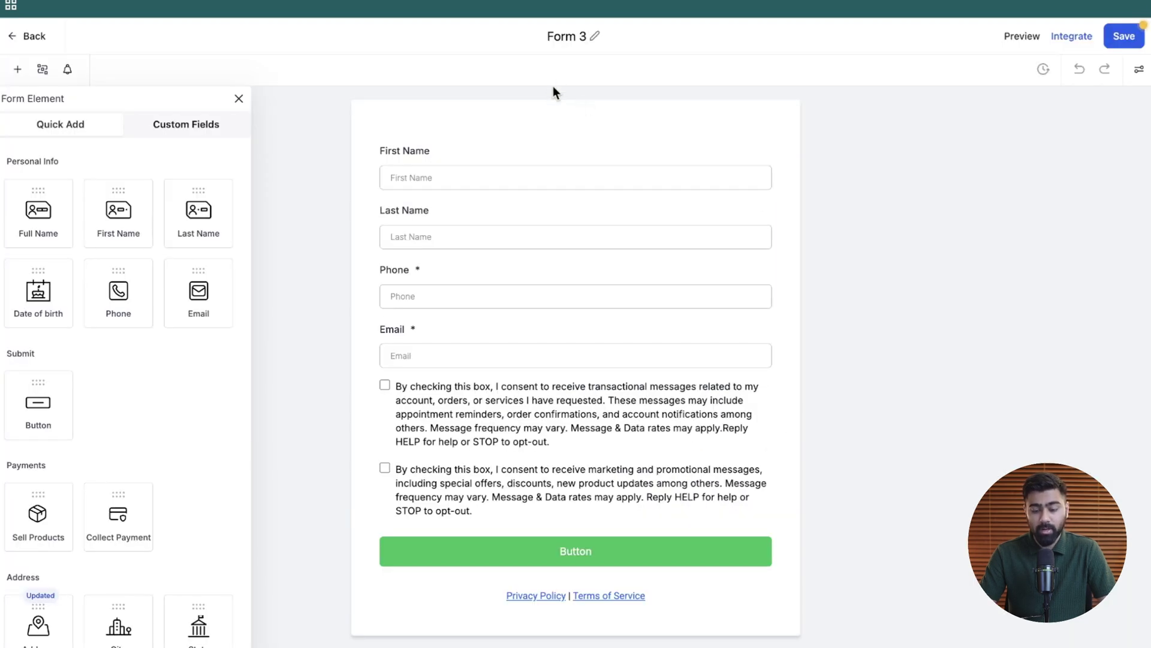
- Rename the form to 'Sell products via forms'
{"action": "left_click", "coordinate": [567, 36]}
{"action": "type", "text": "S"}
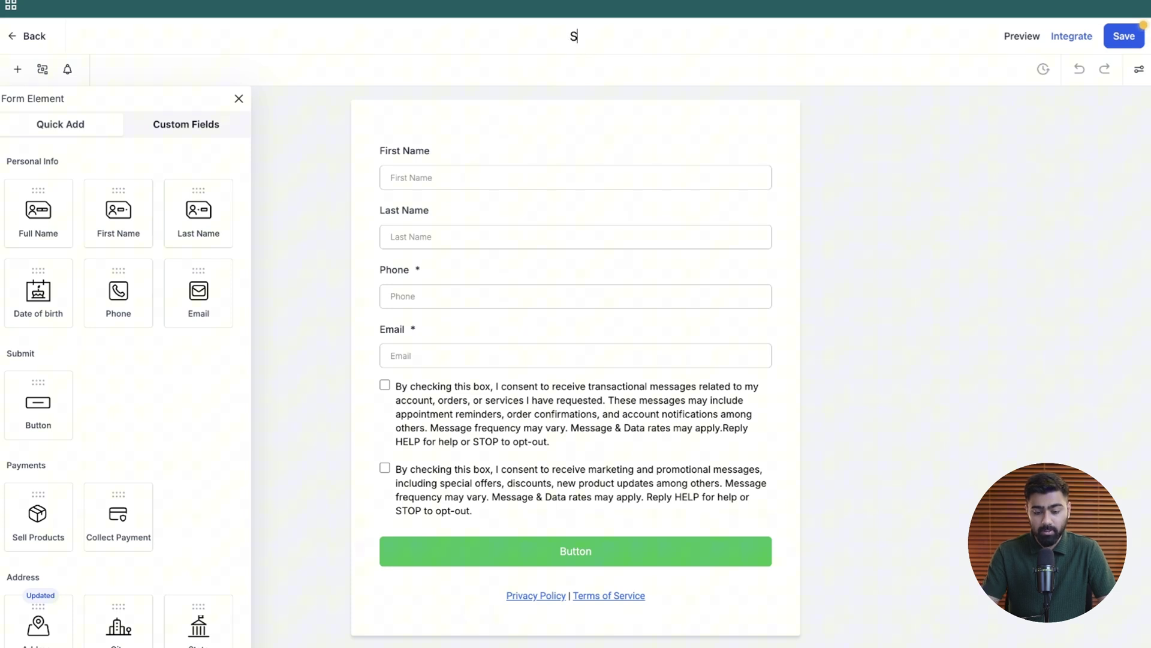
{"action": "type", "text": "ell products via forms"}
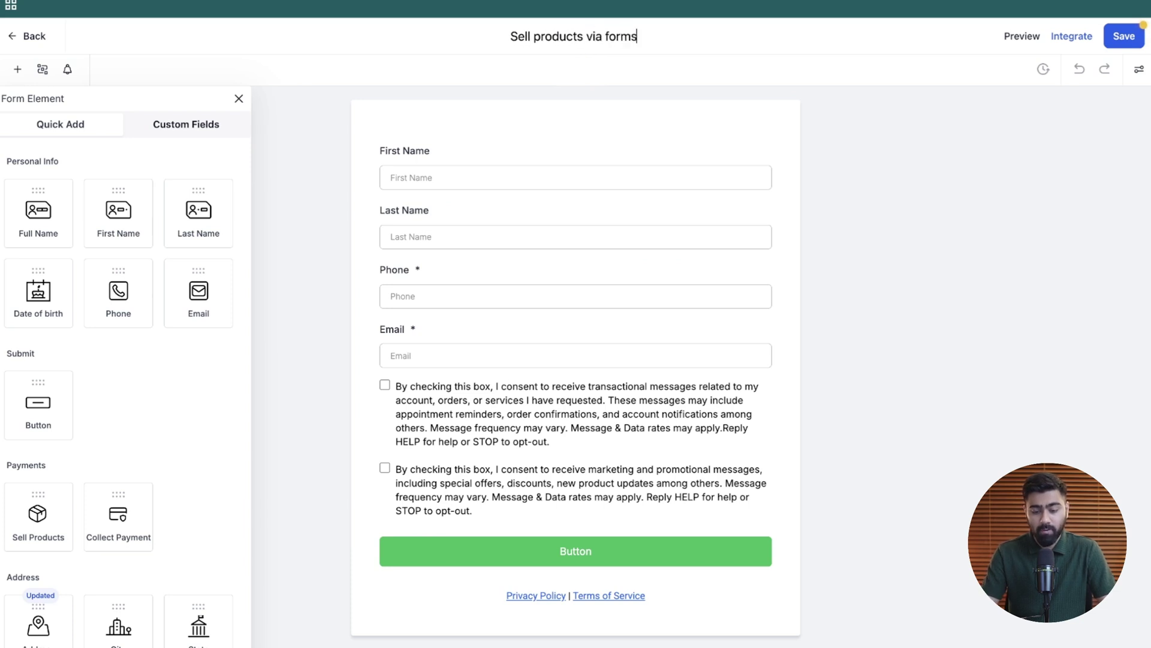
{"action": "key", "text": "Return"}
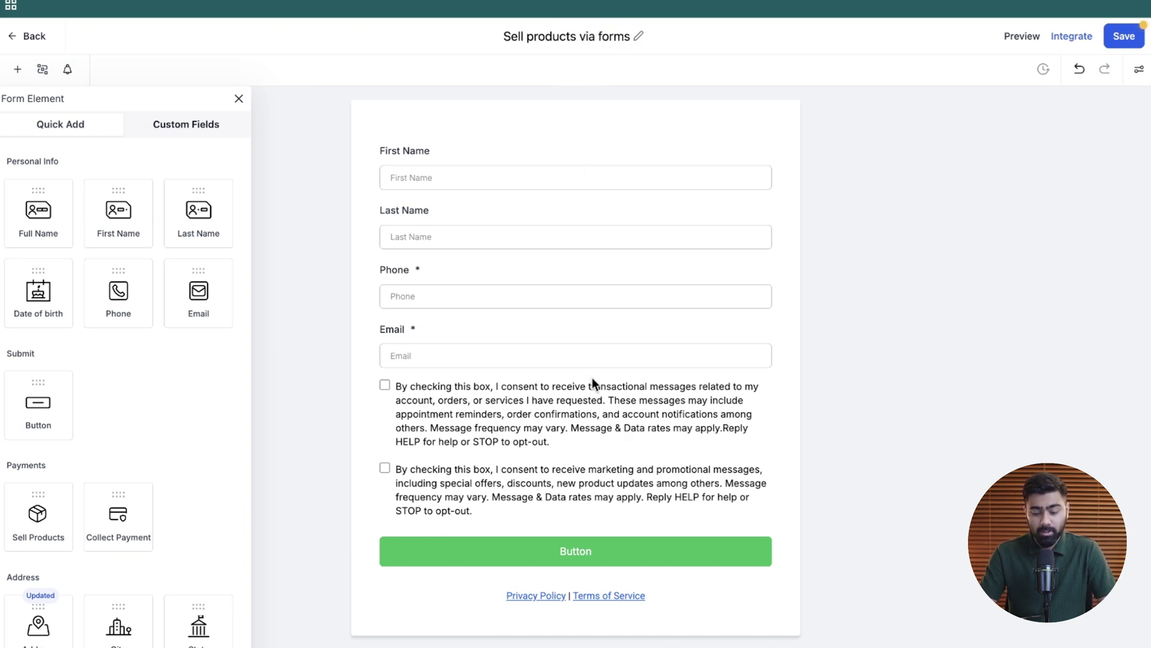
- Delete the consent, First Name, Last Name and Phone fields and add Full Name at top
{"action": "left_click", "coordinate": [591, 391]}
{"action": "left_click", "coordinate": [769, 379]}
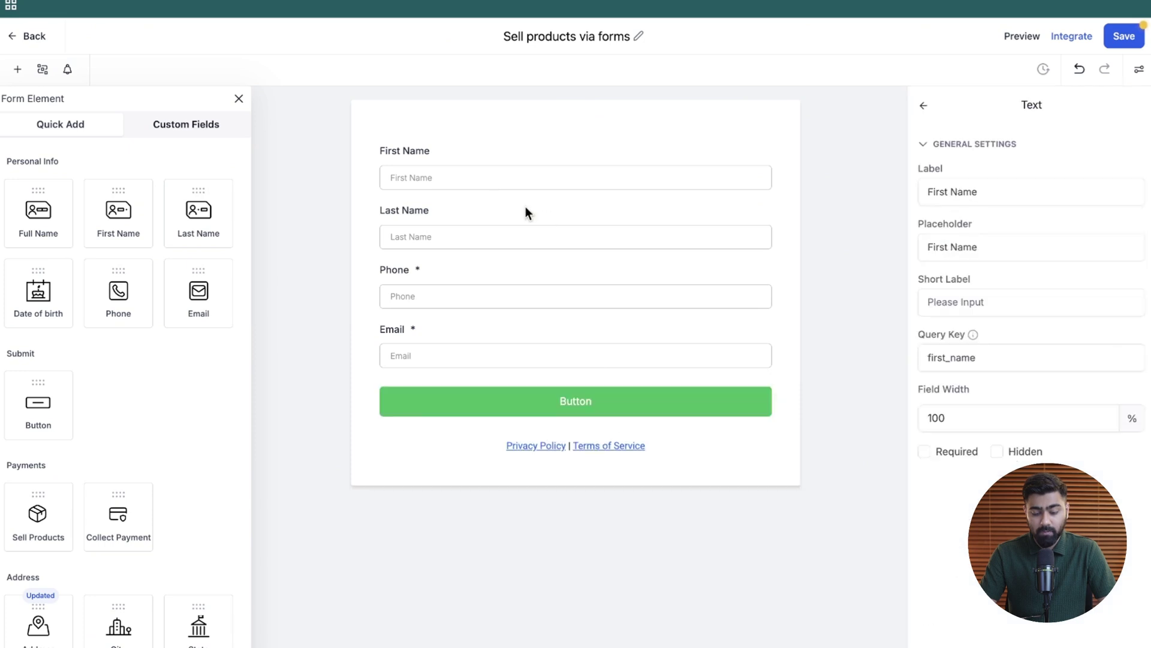
{"action": "left_click", "coordinate": [774, 142]}
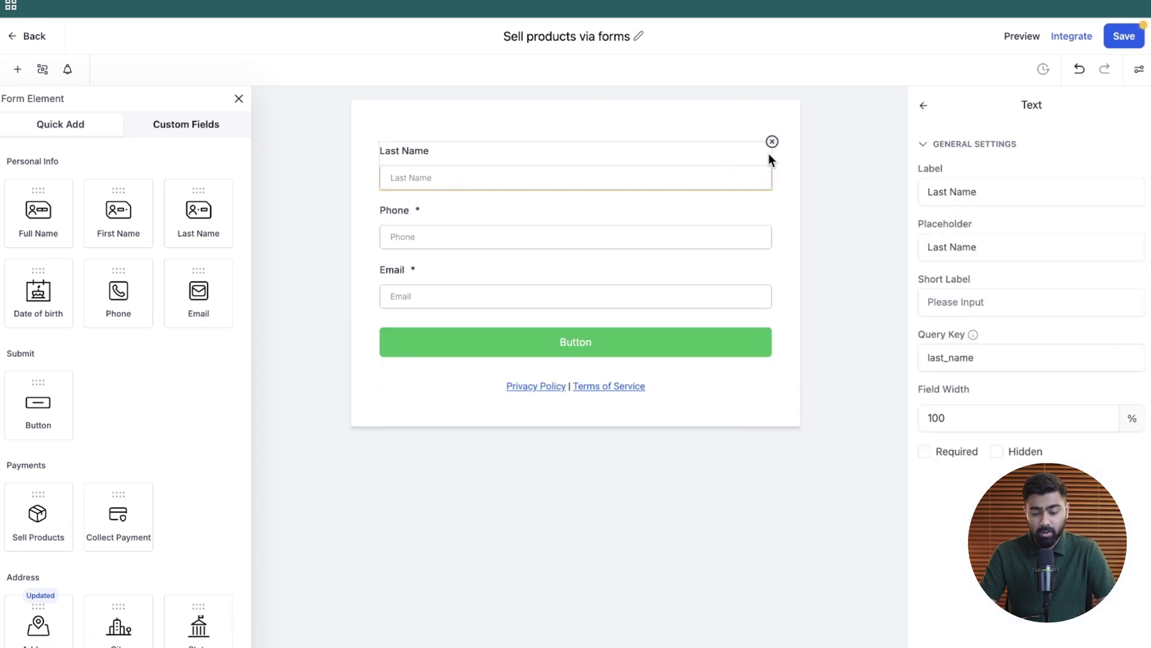
{"action": "left_click", "coordinate": [771, 144]}
{"action": "left_click_drag", "start_coordinate": [56, 228], "coordinate": [527, 180]}
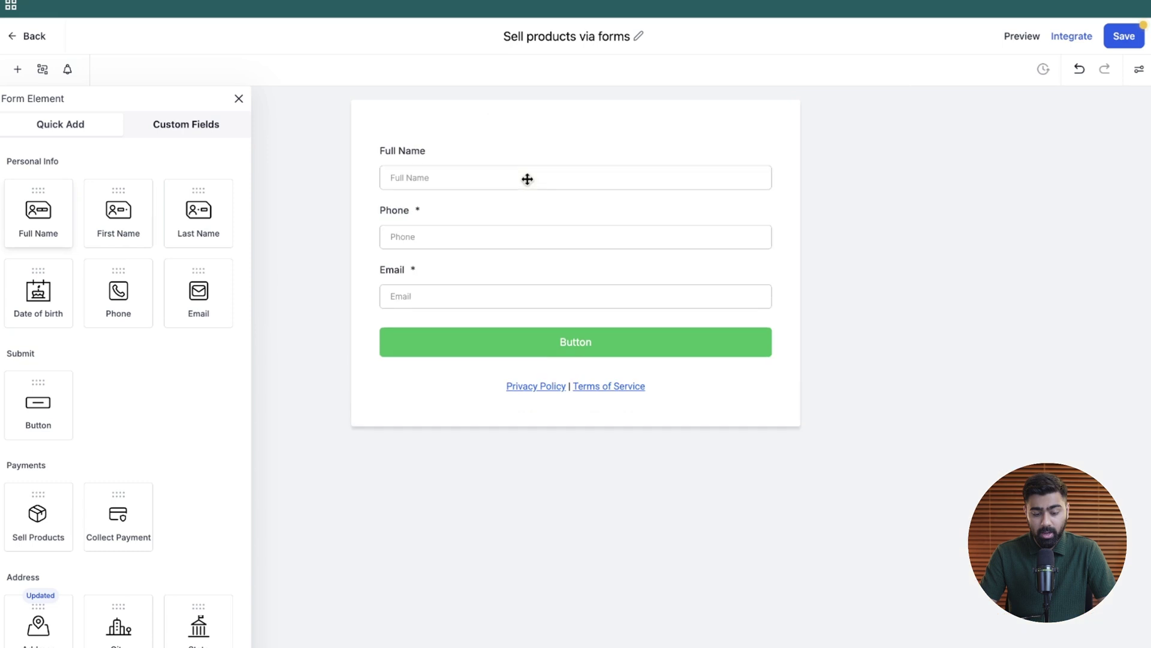
{"action": "left_click", "coordinate": [531, 232]}
{"action": "left_click", "coordinate": [772, 201]}
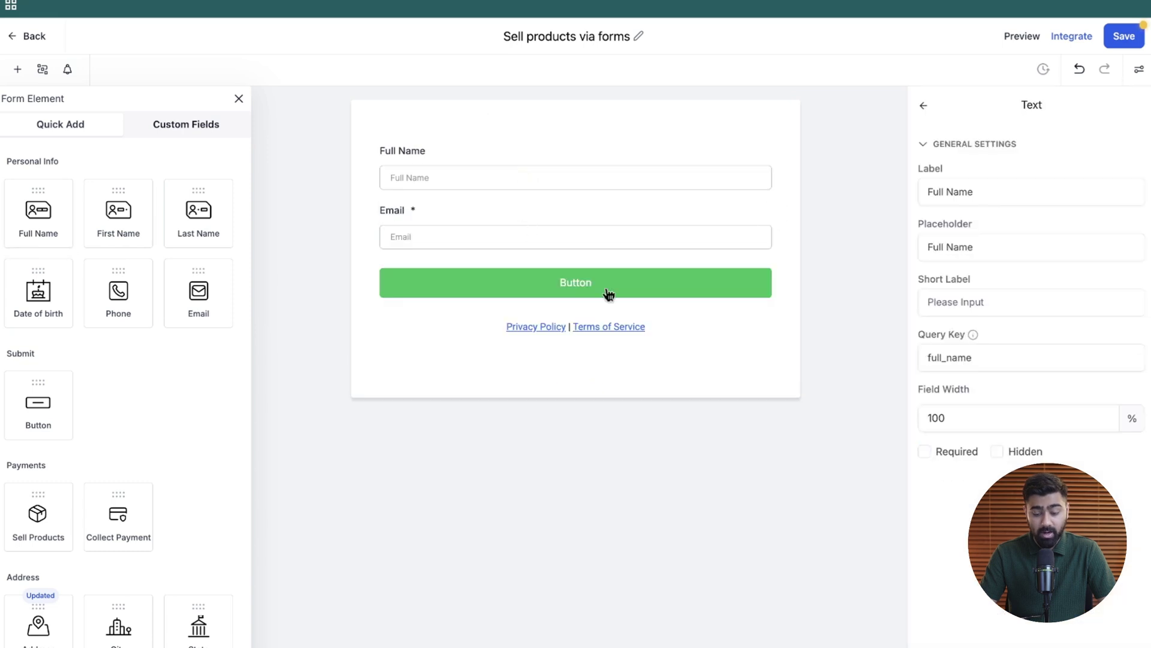
- Change the submit button text to 'Place Order' with a black background
{"action": "left_click", "coordinate": [606, 296]}
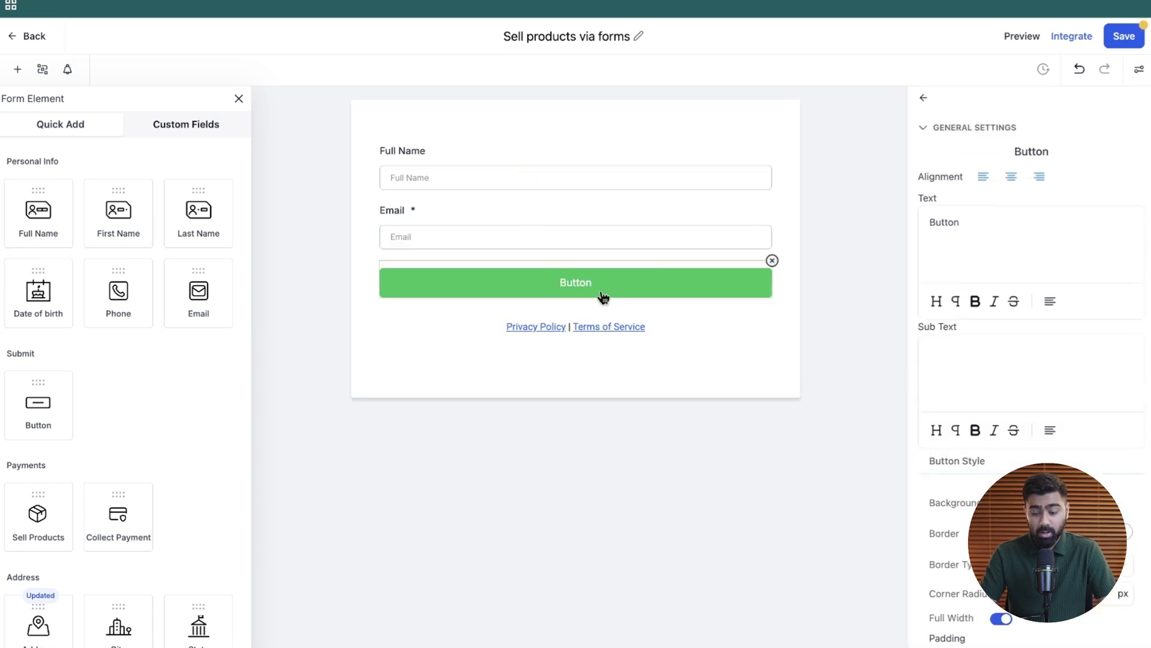
{"action": "double_click", "coordinate": [959, 228]}
{"action": "type", "text": "Place Order"}
{"action": "left_click", "coordinate": [1027, 509]}
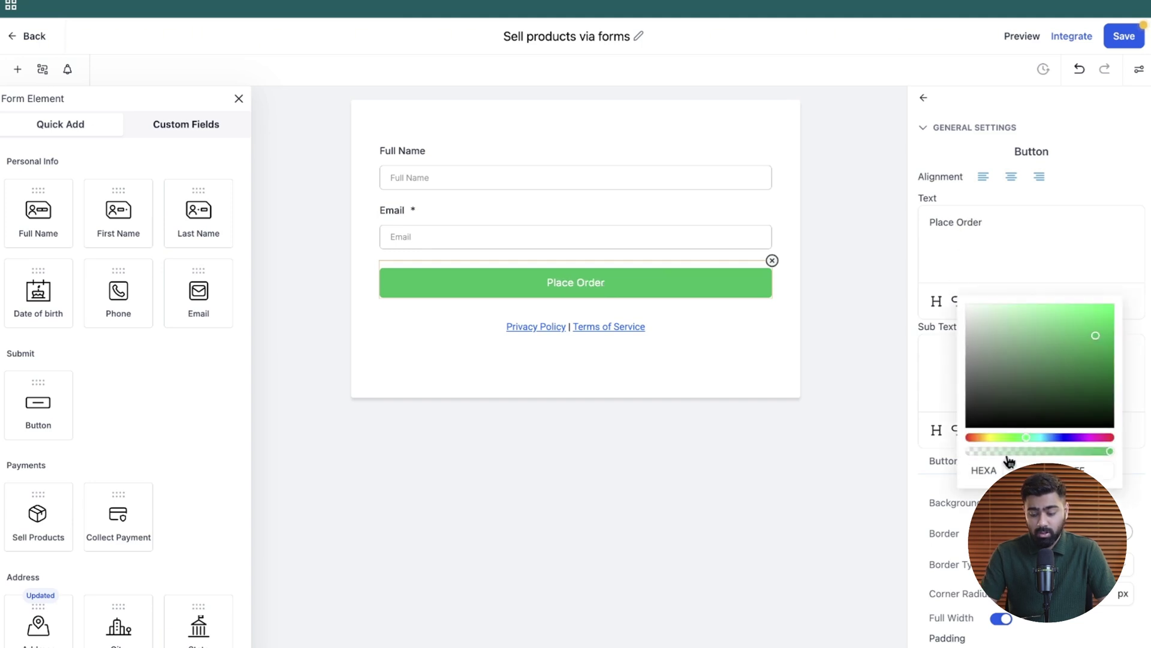
{"action": "left_click_drag", "start_coordinate": [1004, 383], "coordinate": [956, 437]}
{"action": "left_click", "coordinate": [855, 441]}
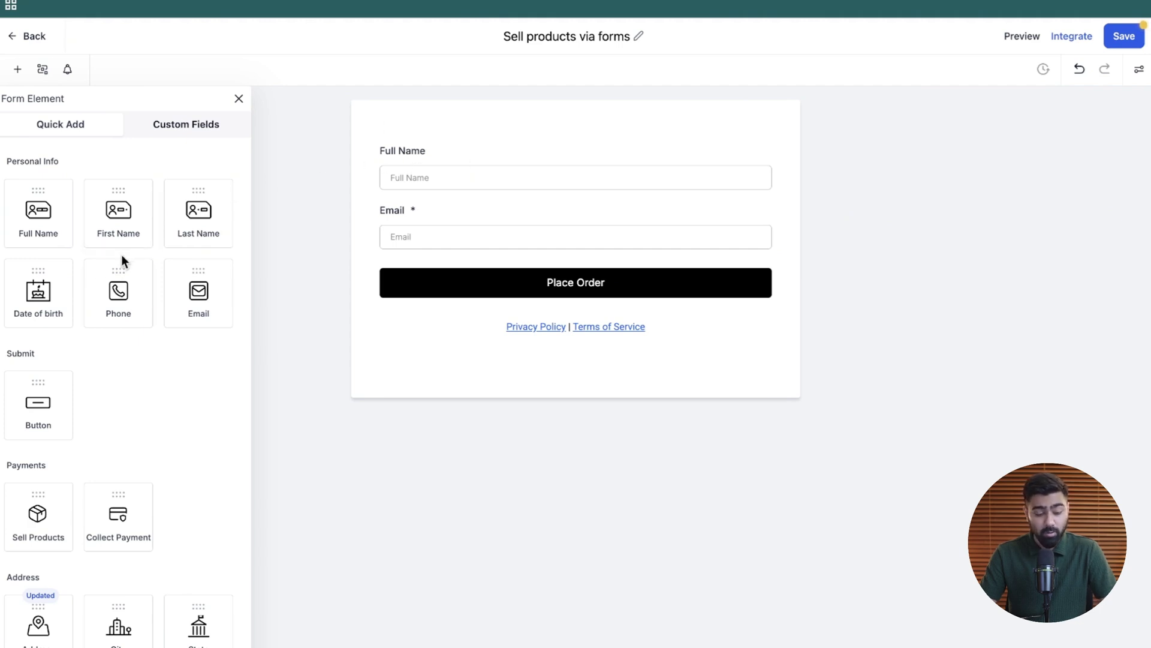
- Drop a Sell Products block above Full Name and add Headphones ($15) and Mobile Charger ($10)
{"action": "scroll", "coordinate": [30, 331], "scroll_direction": "down", "scroll_amount": 2}
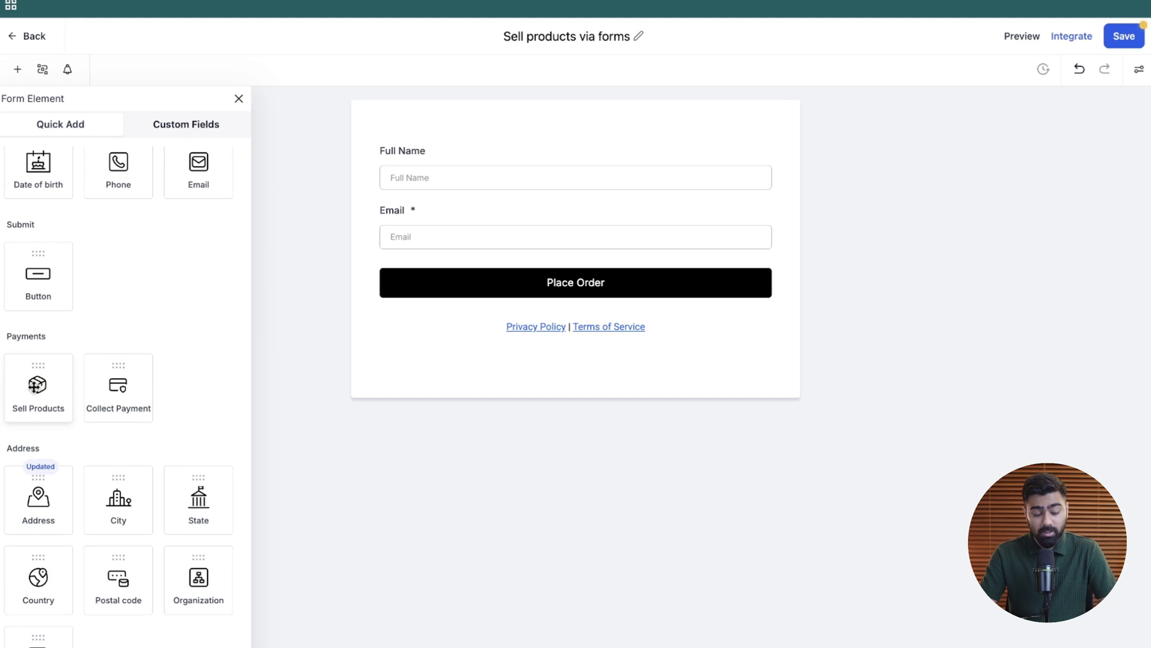
{"action": "left_click_drag", "start_coordinate": [33, 403], "coordinate": [444, 167]}
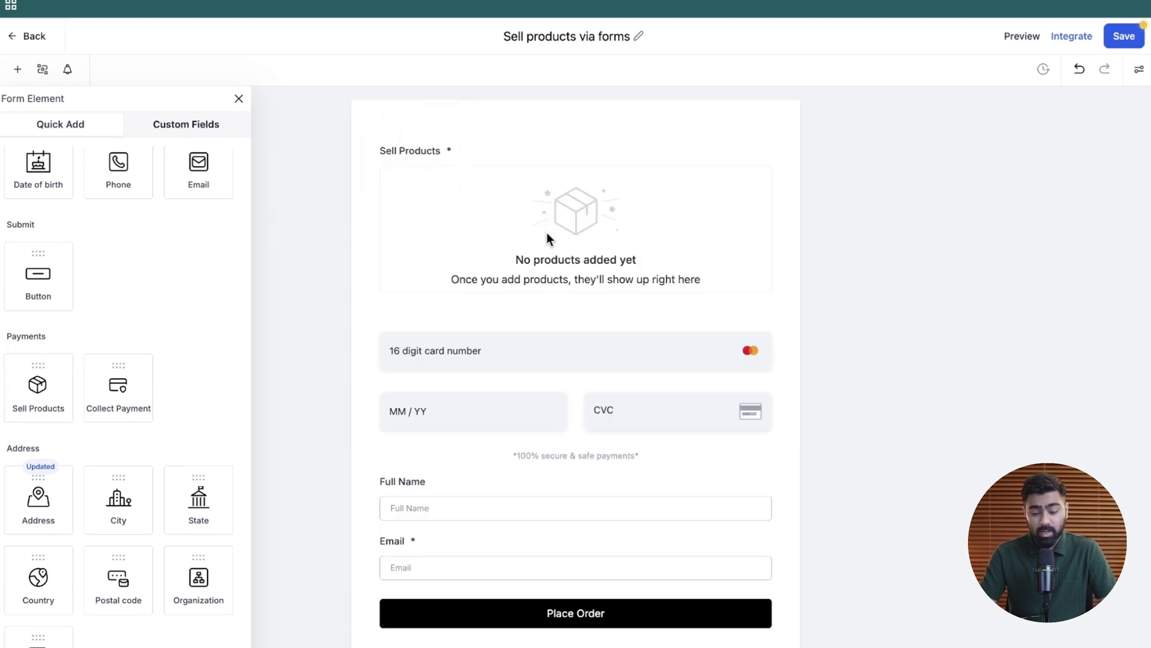
{"action": "left_click", "coordinate": [569, 222]}
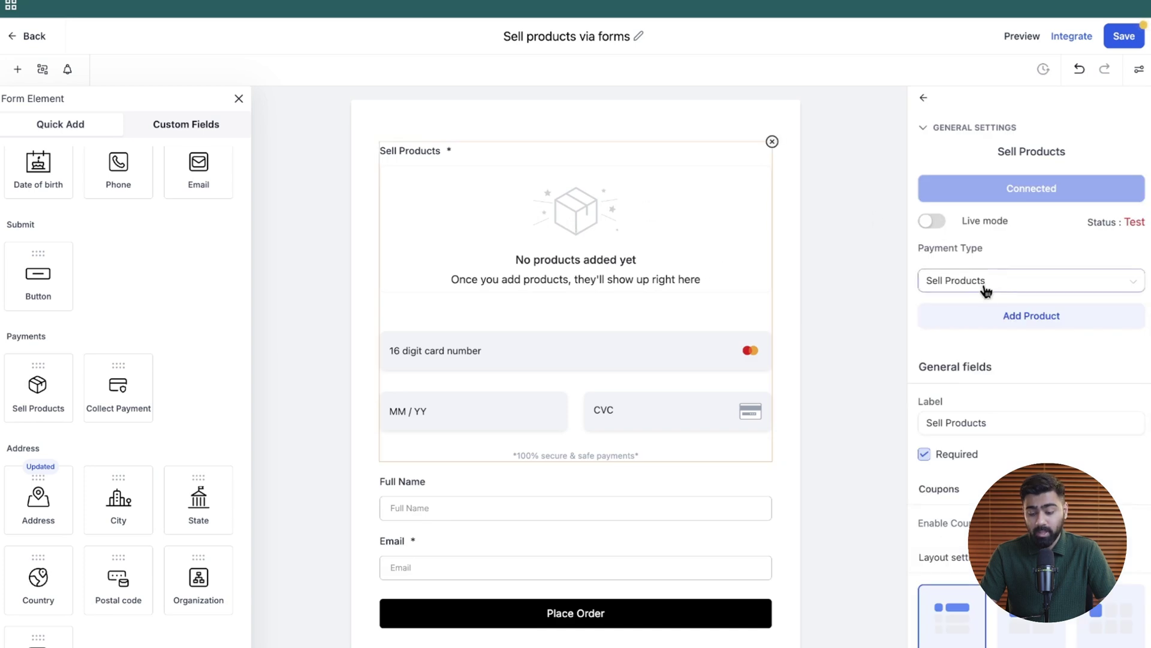
{"action": "left_click", "coordinate": [1025, 318]}
{"action": "left_click", "coordinate": [951, 193]}
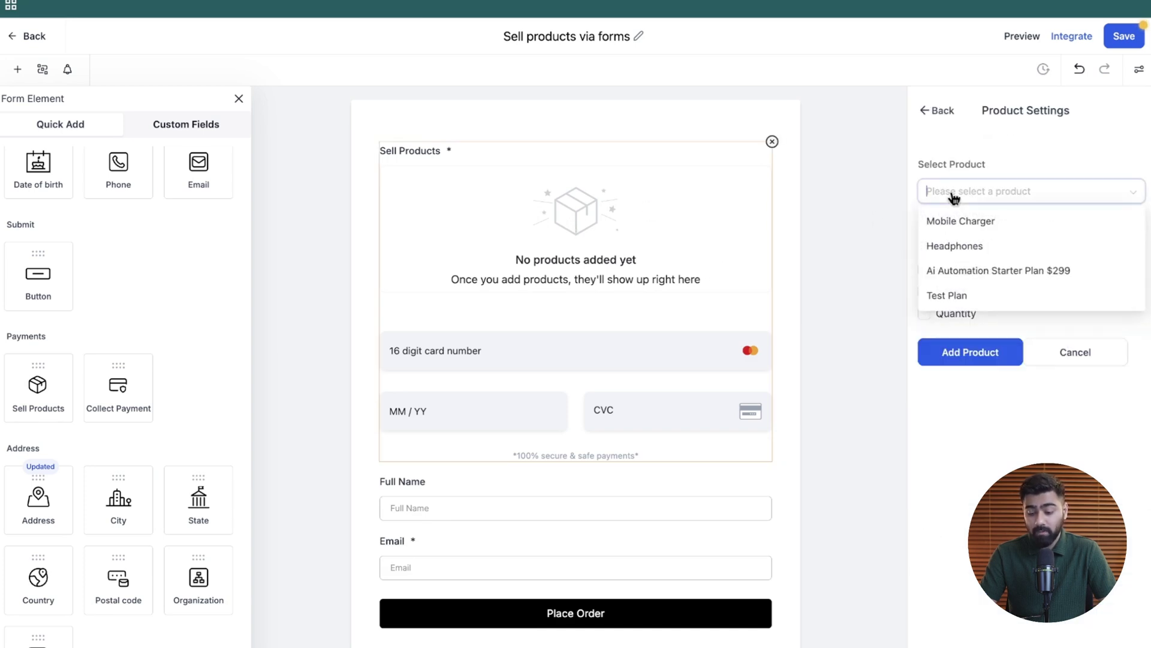
{"action": "left_click", "coordinate": [953, 244]}
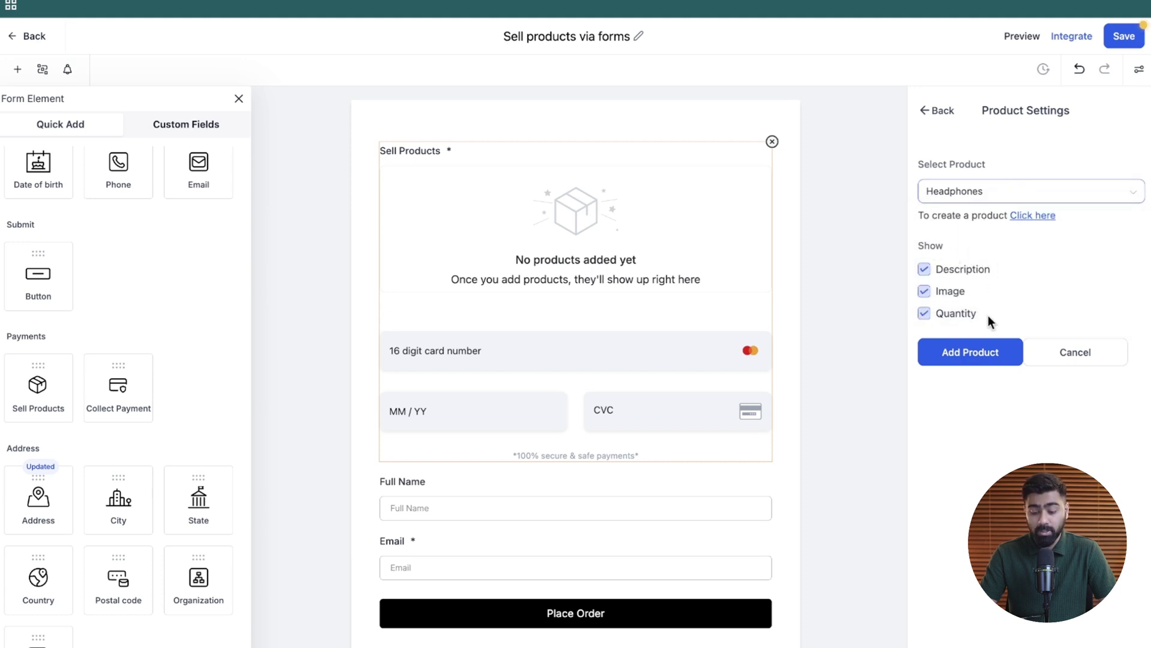
{"action": "left_click", "coordinate": [970, 354]}
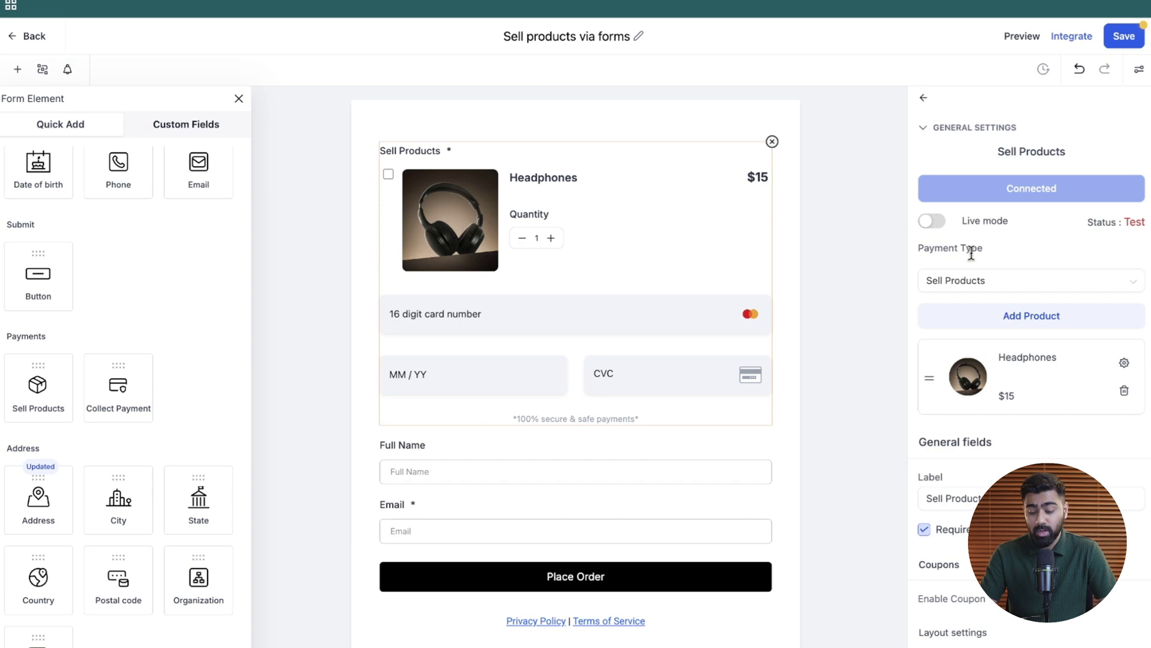
{"action": "left_click", "coordinate": [1006, 305]}
{"action": "left_click", "coordinate": [967, 192]}
{"action": "left_click", "coordinate": [953, 221]}
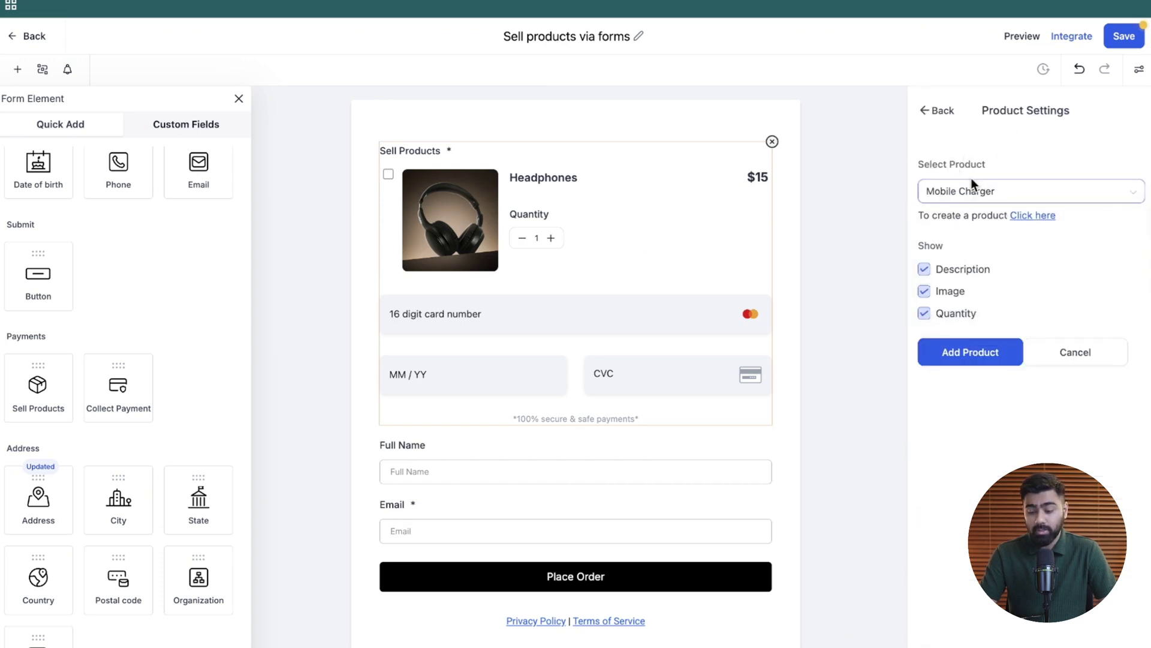
{"action": "left_click", "coordinate": [969, 354]}
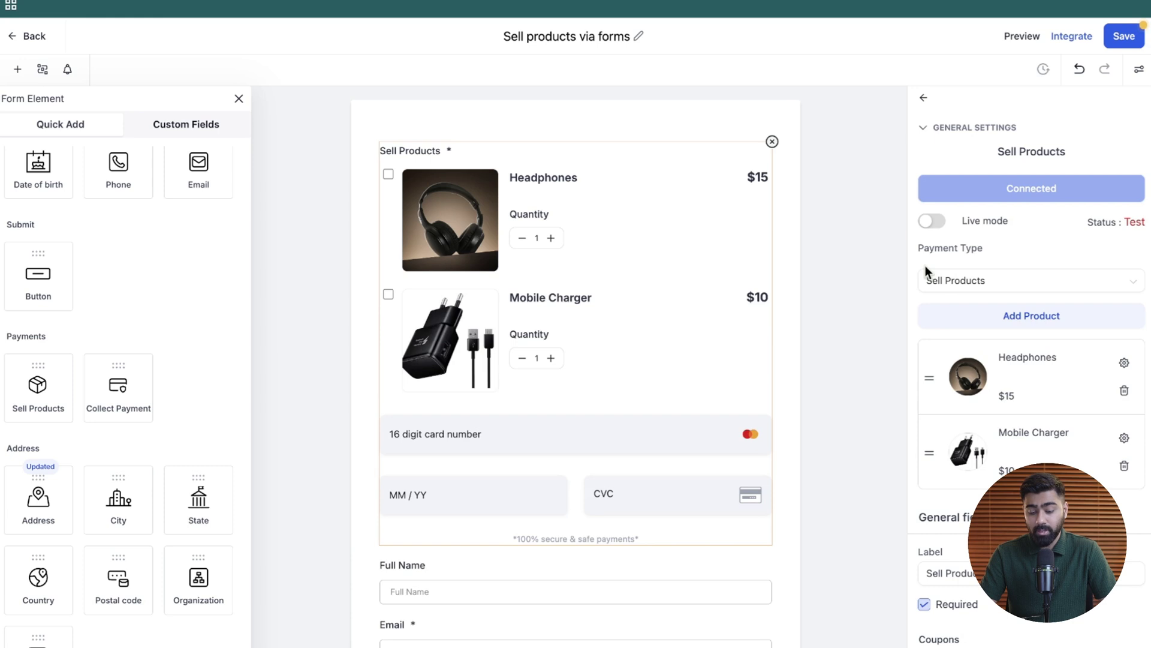
- Change the product block's label from 'Sell Products' to 'Products'
{"action": "scroll", "coordinate": [1004, 367], "scroll_direction": "down", "scroll_amount": 5}
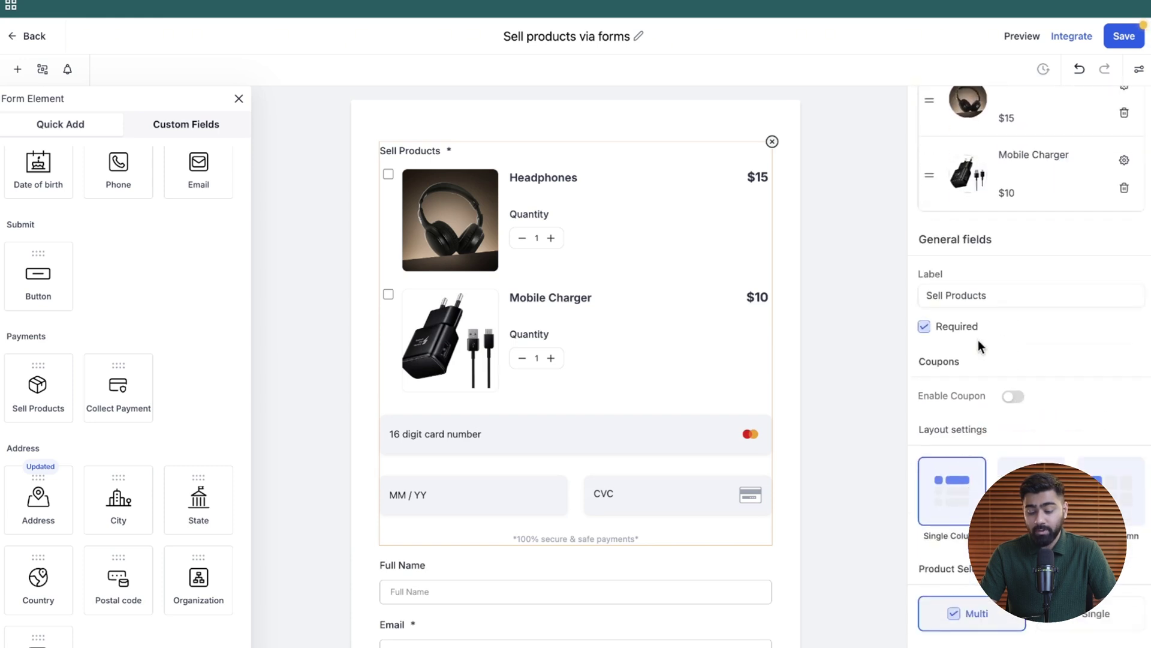
{"action": "left_click", "coordinate": [974, 296]}
{"action": "left_click_drag", "start_coordinate": [1004, 295], "coordinate": [866, 297]}
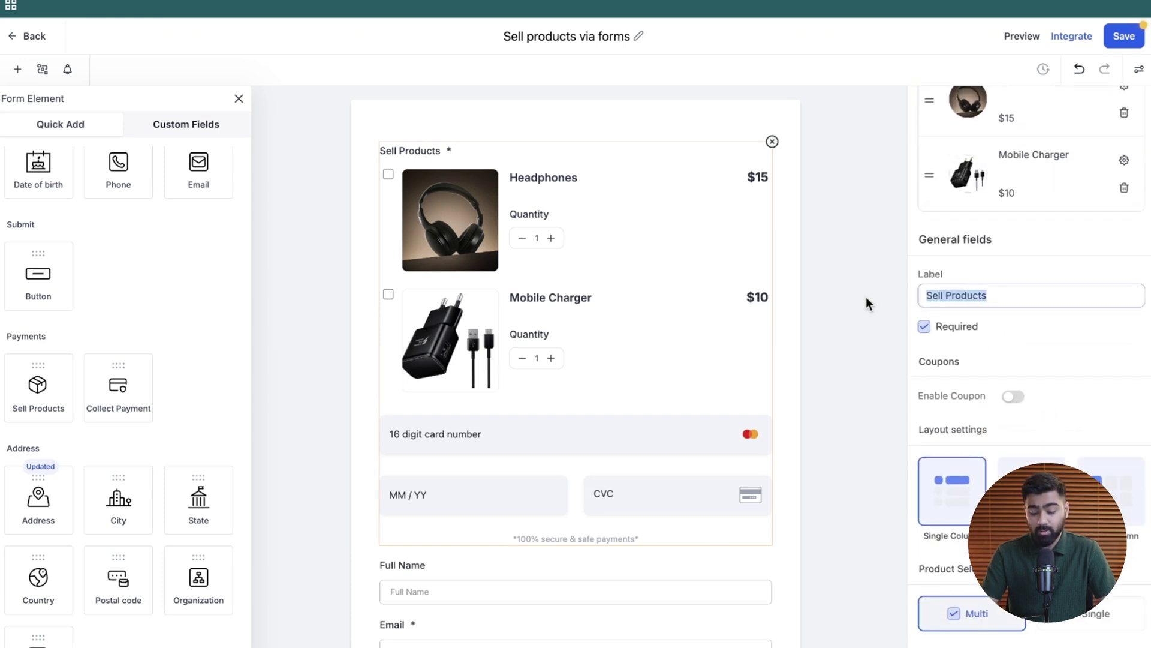
{"action": "type", "text": "Products"}
- Try the coupon, column and selection options, ending with coupons off, single column, multi-product selection
{"action": "scroll", "coordinate": [935, 316], "scroll_direction": "down", "scroll_amount": 2}
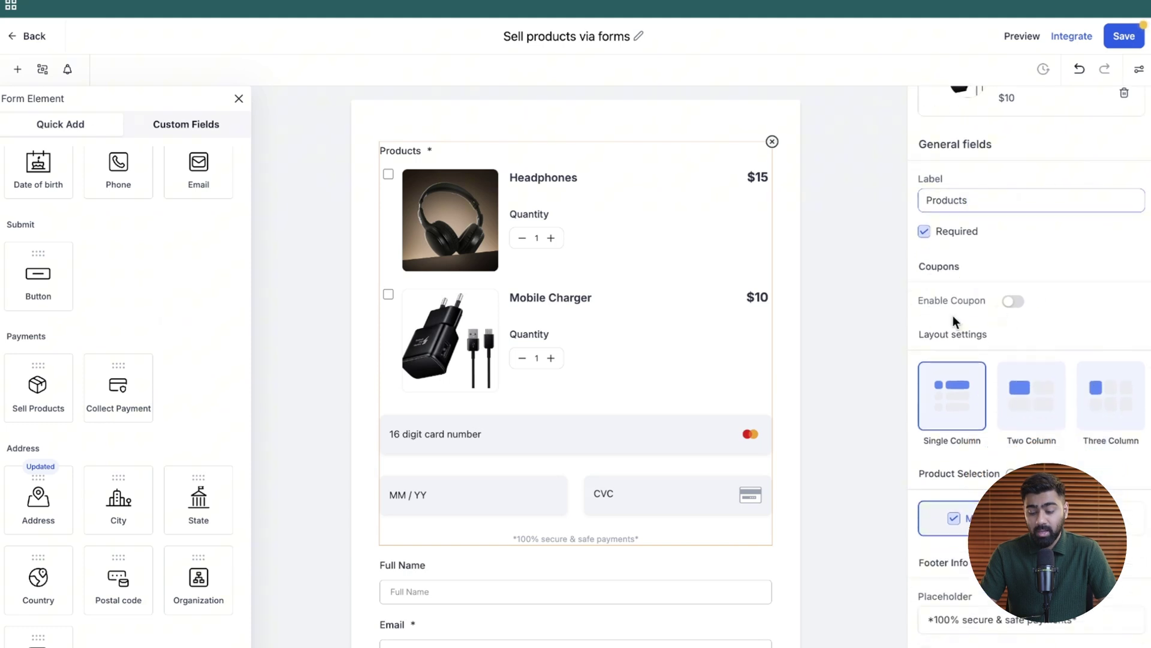
{"action": "left_click", "coordinate": [1013, 301]}
{"action": "left_click", "coordinate": [1012, 303]}
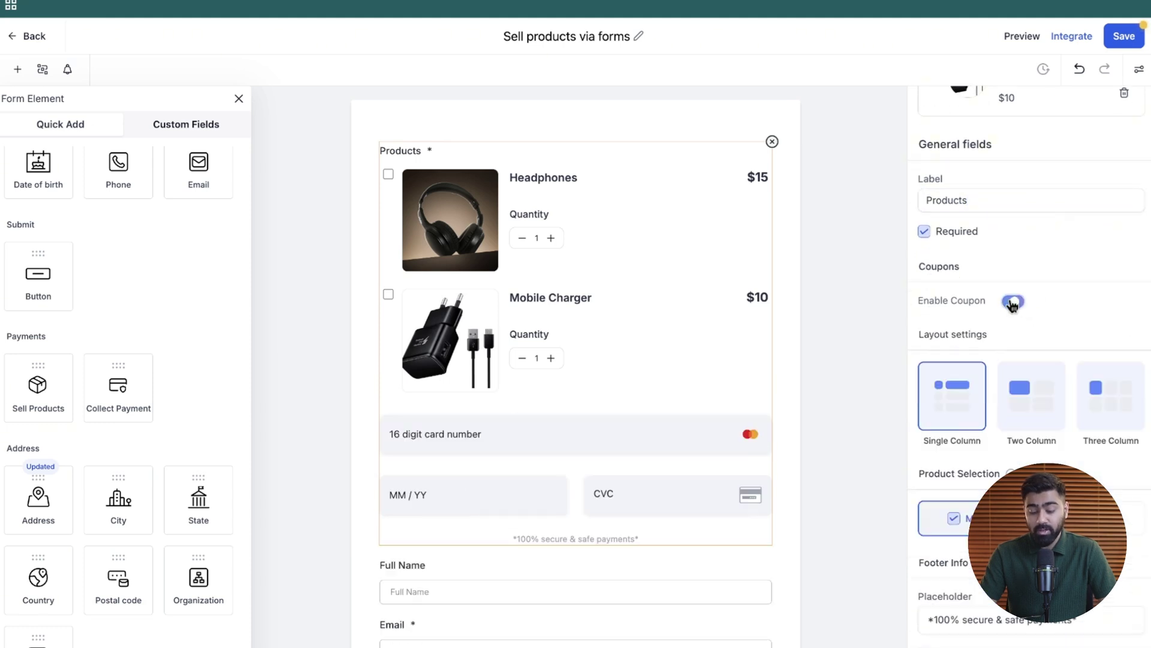
{"action": "left_click", "coordinate": [1024, 347]}
{"action": "left_click", "coordinate": [1130, 355]}
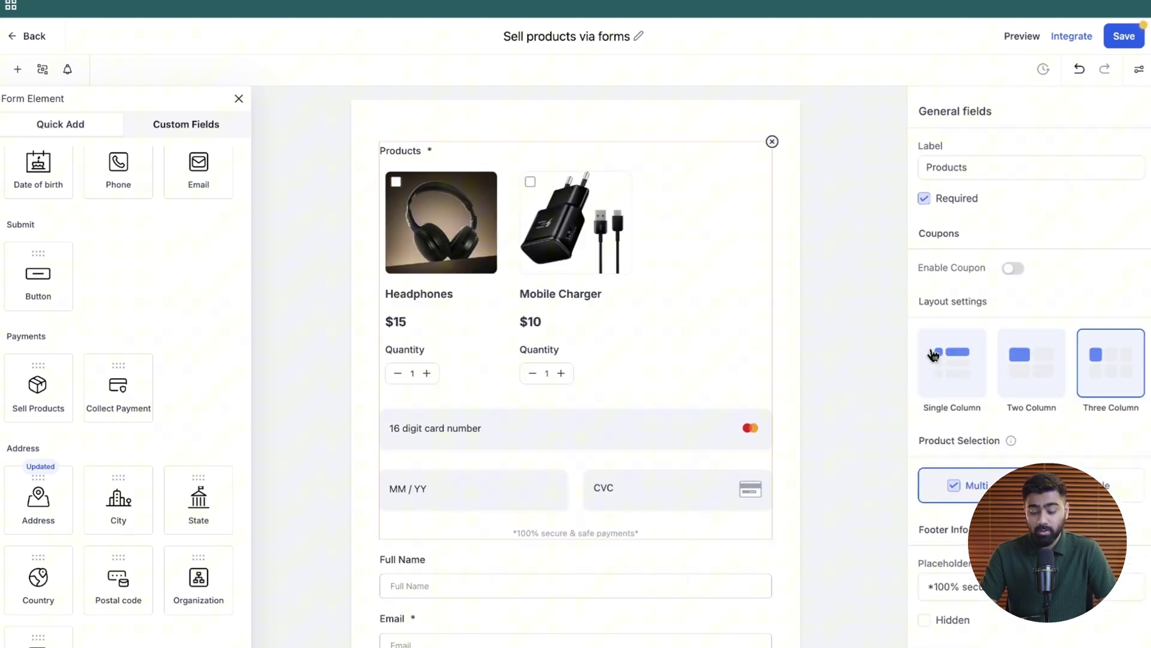
{"action": "left_click", "coordinate": [934, 355]}
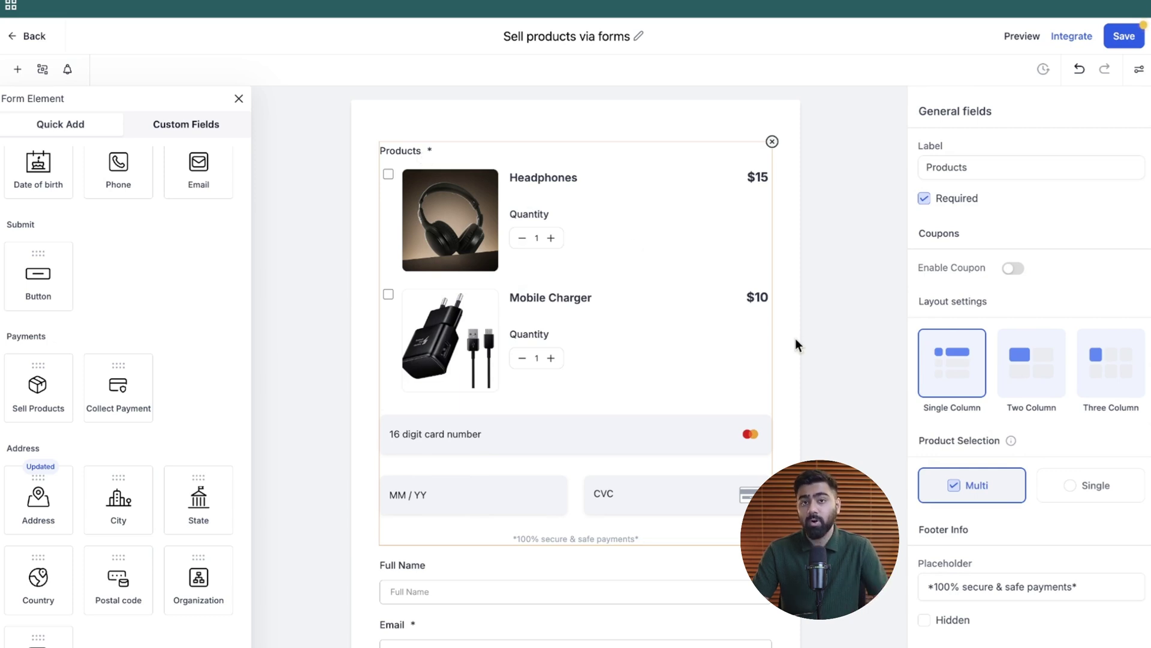
{"action": "left_click", "coordinate": [1080, 500]}
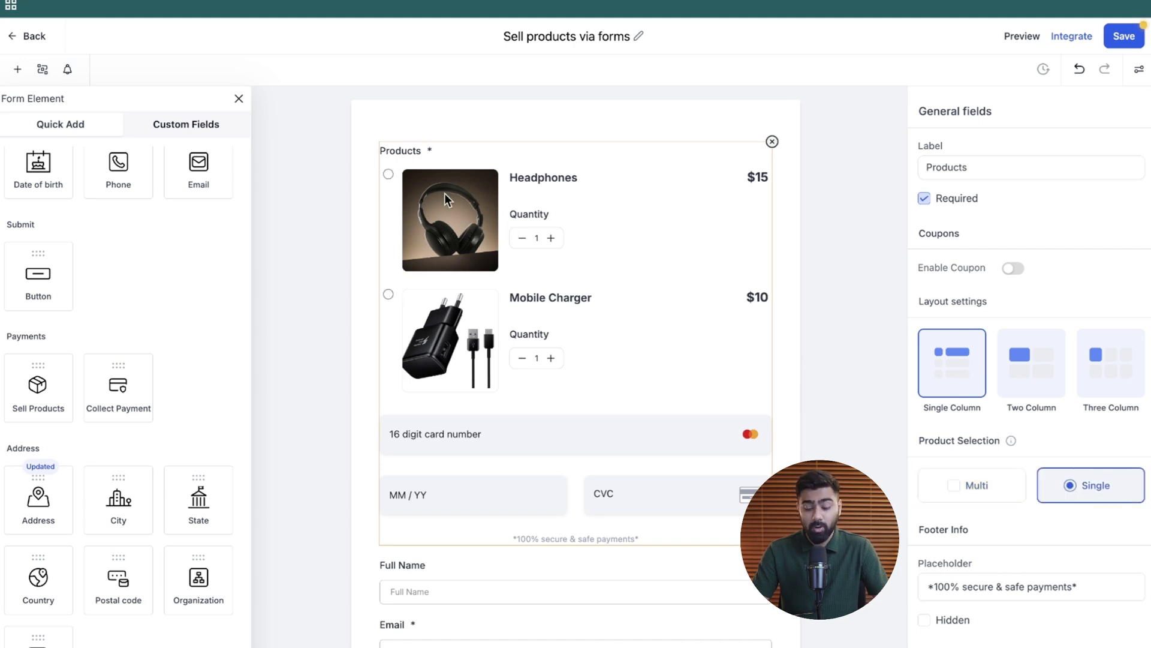
{"action": "left_click", "coordinate": [960, 489]}
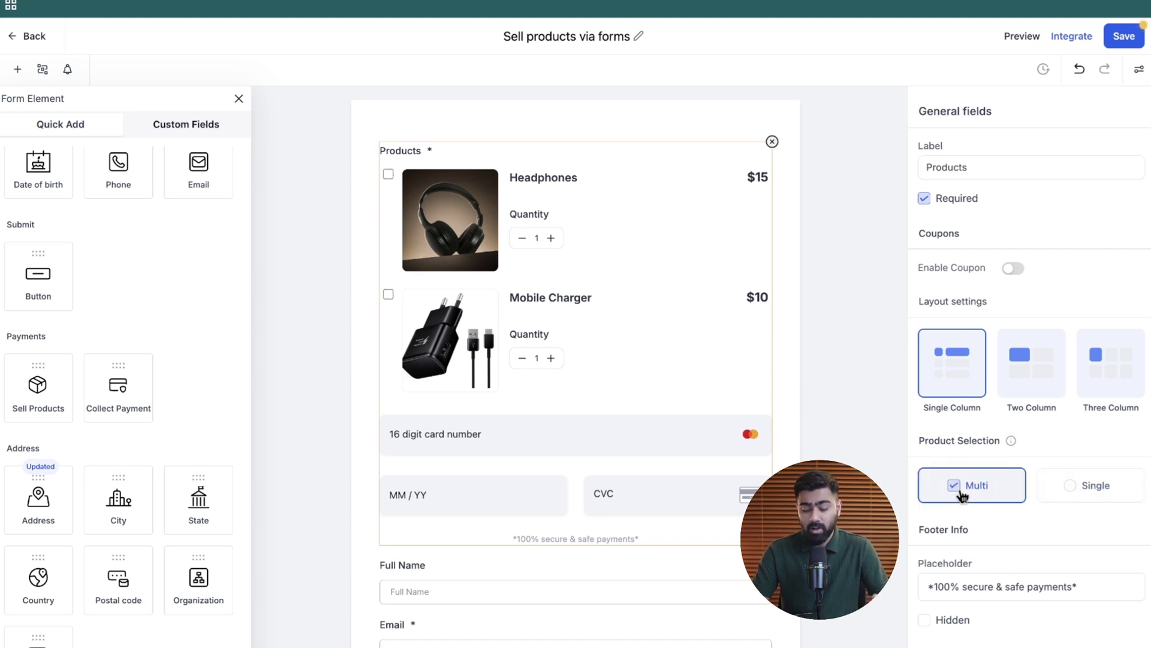
{"action": "scroll", "coordinate": [853, 325], "scroll_direction": "down", "scroll_amount": 3}
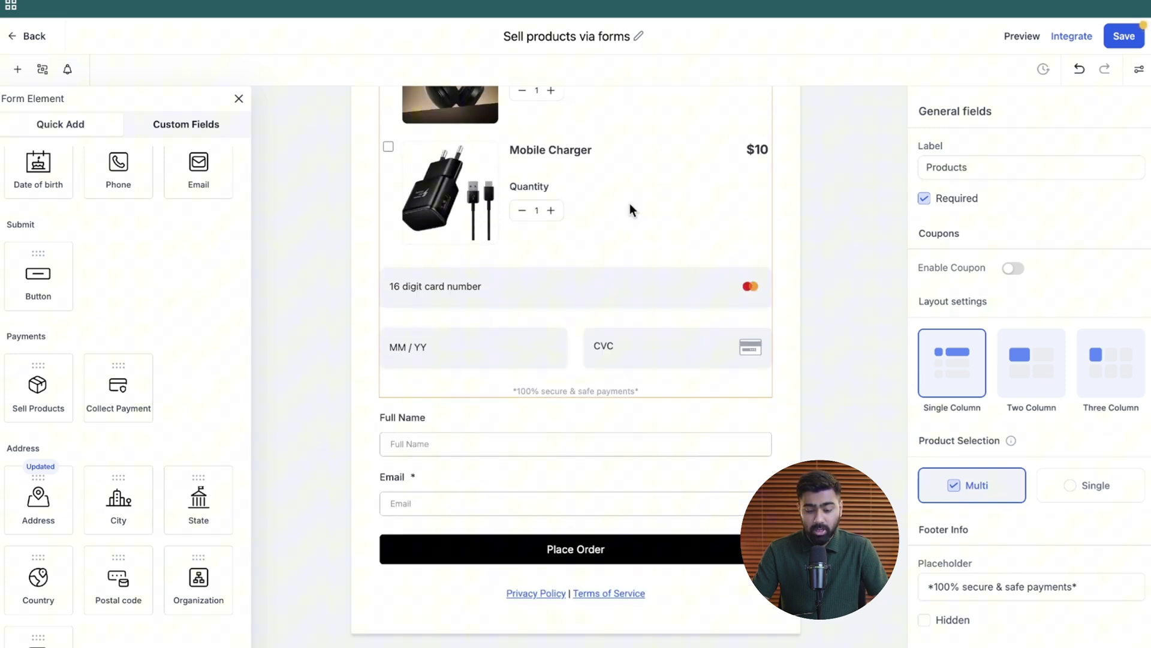
{"action": "scroll", "coordinate": [630, 210], "scroll_direction": "up", "scroll_amount": 1}
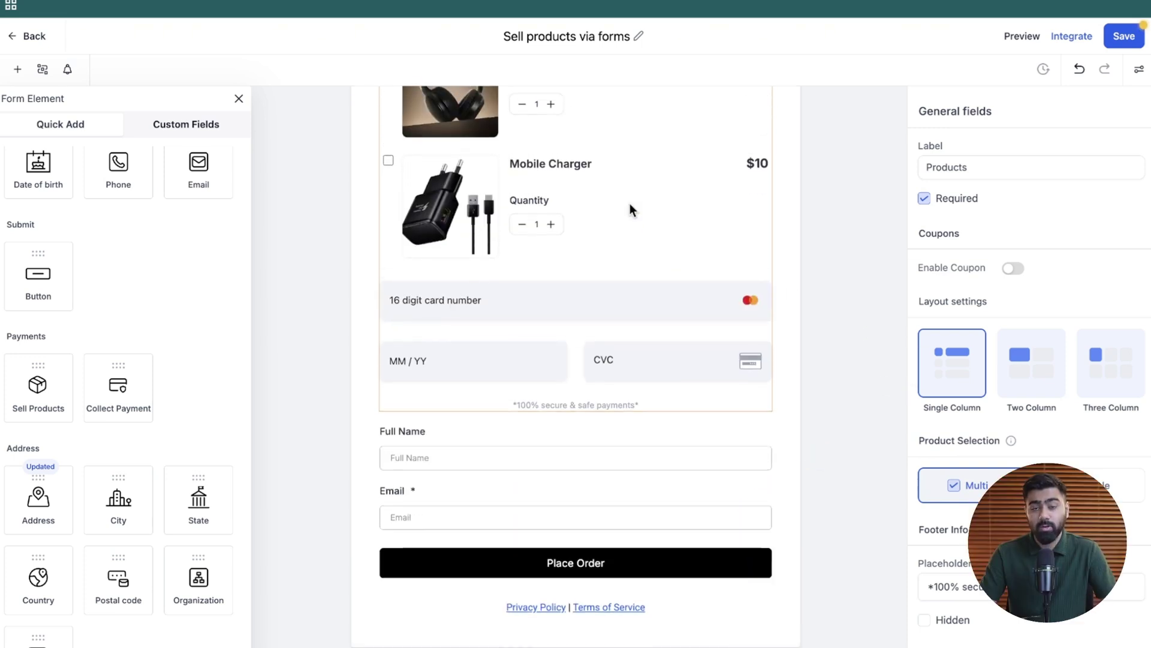
- Save the form, then in the live form tick both products and set Headphones quantity to 2
{"action": "left_click", "coordinate": [859, 252]}
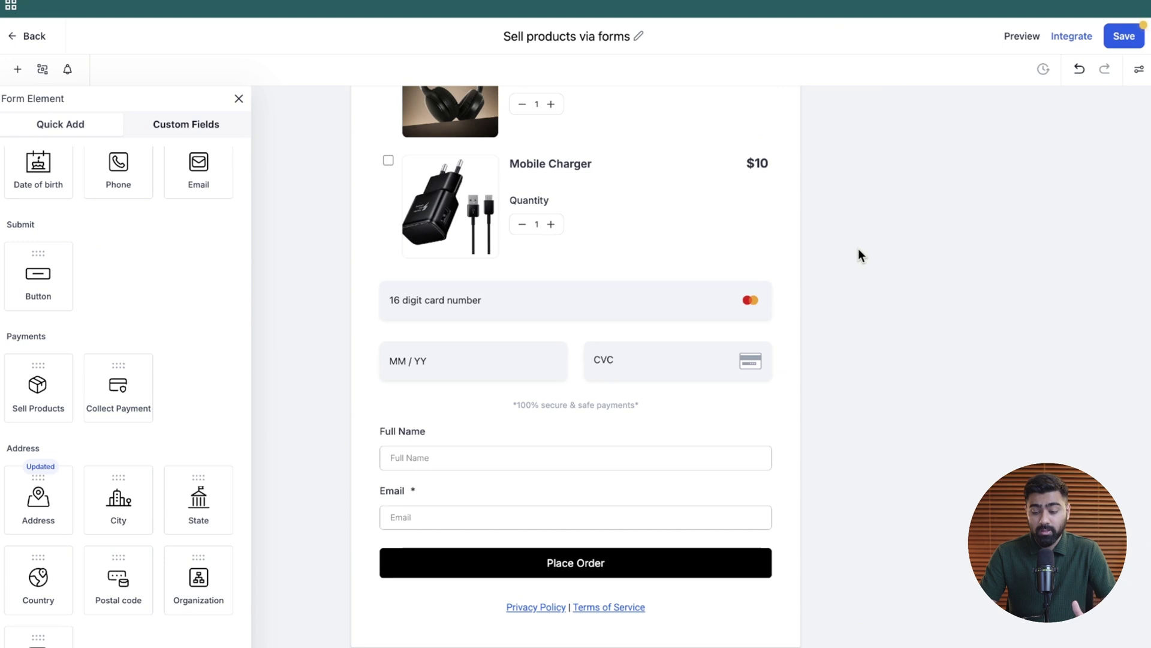
{"action": "left_click", "coordinate": [1127, 39]}
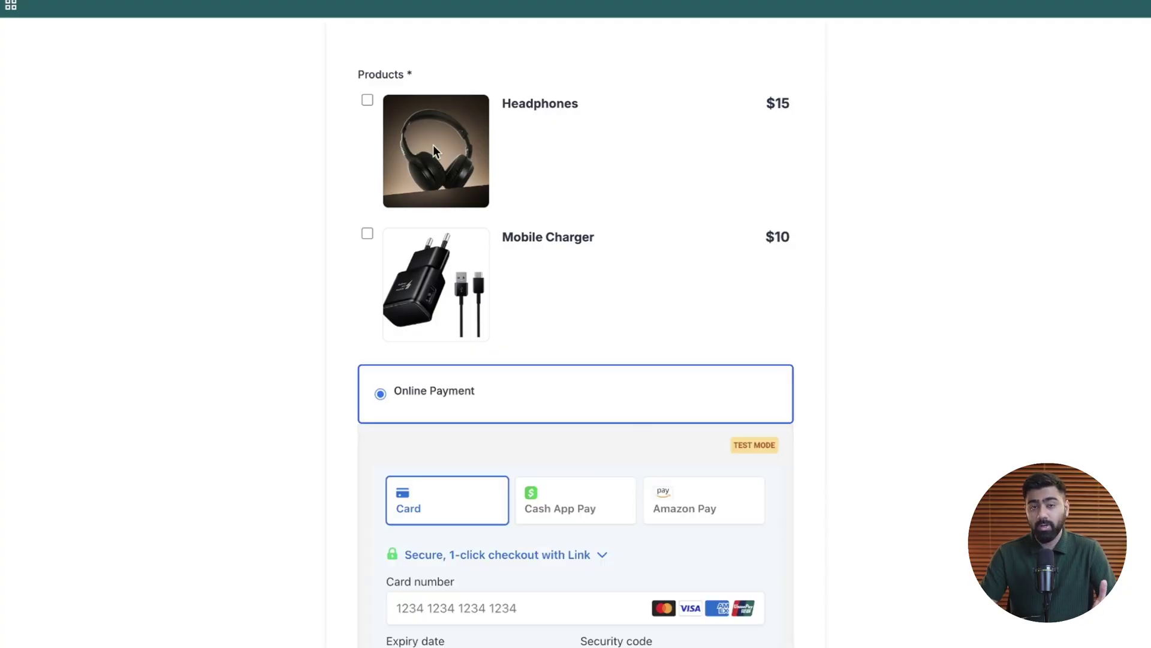
{"action": "left_click", "coordinate": [368, 101]}
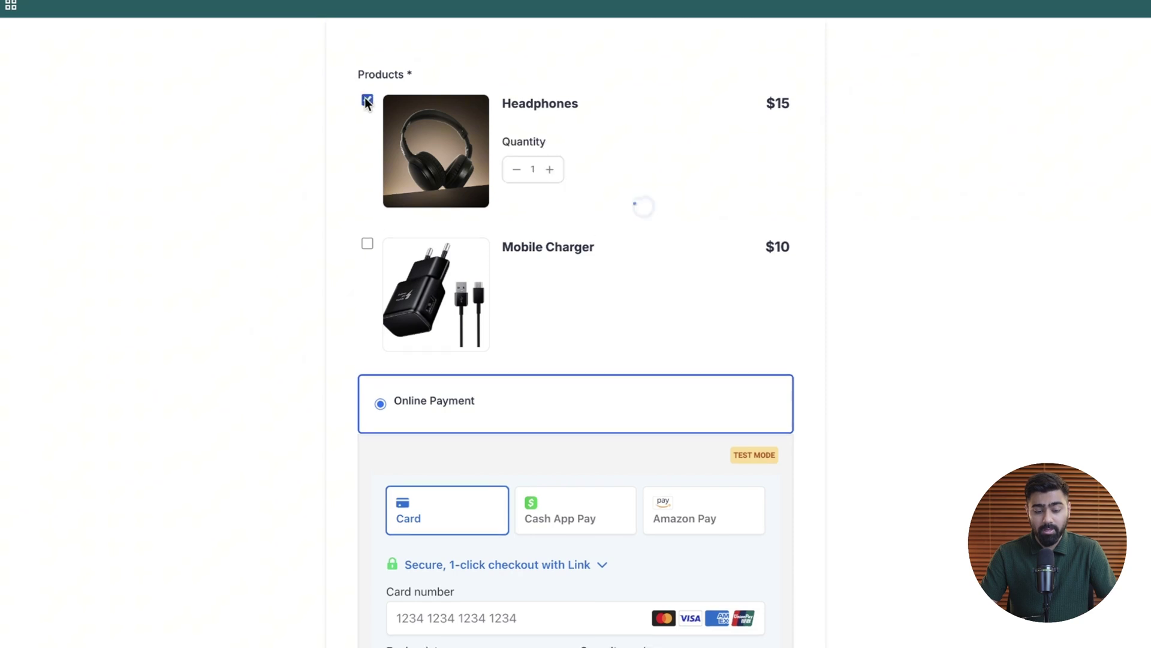
{"action": "left_click", "coordinate": [367, 233]}
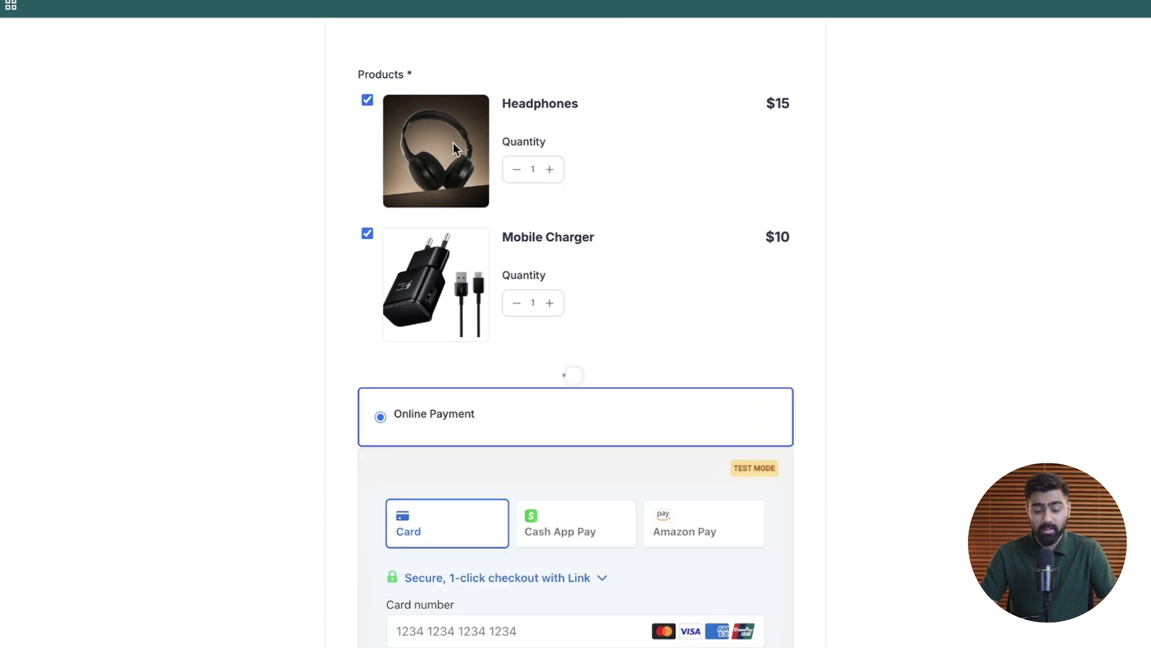
{"action": "left_click", "coordinate": [551, 170]}
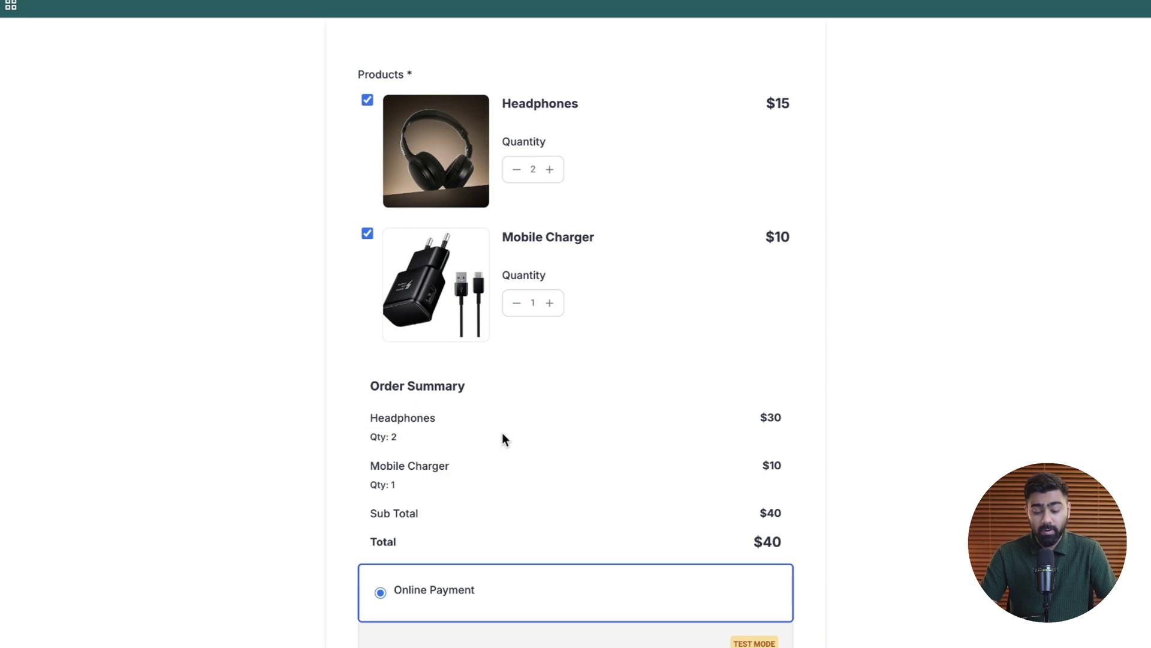
- Choose Cash on Delivery (COD) and enter the buyer's full name, moving on to email
{"action": "scroll", "coordinate": [502, 434], "scroll_direction": "down", "scroll_amount": 7}
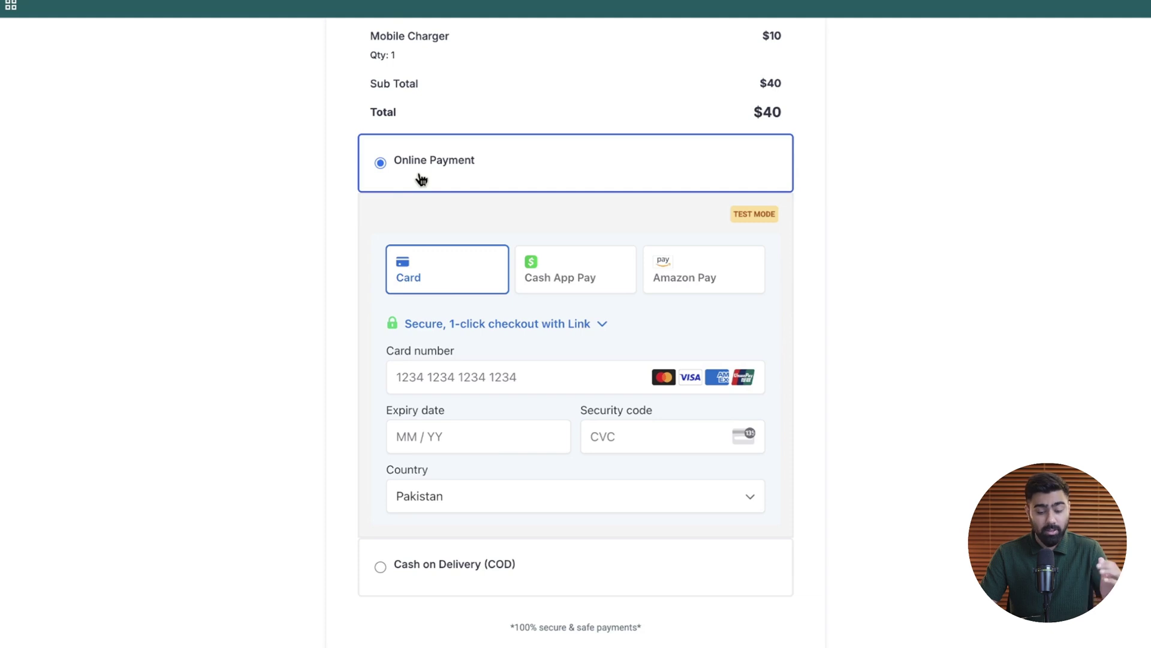
{"action": "scroll", "coordinate": [480, 360], "scroll_direction": "down", "scroll_amount": 2}
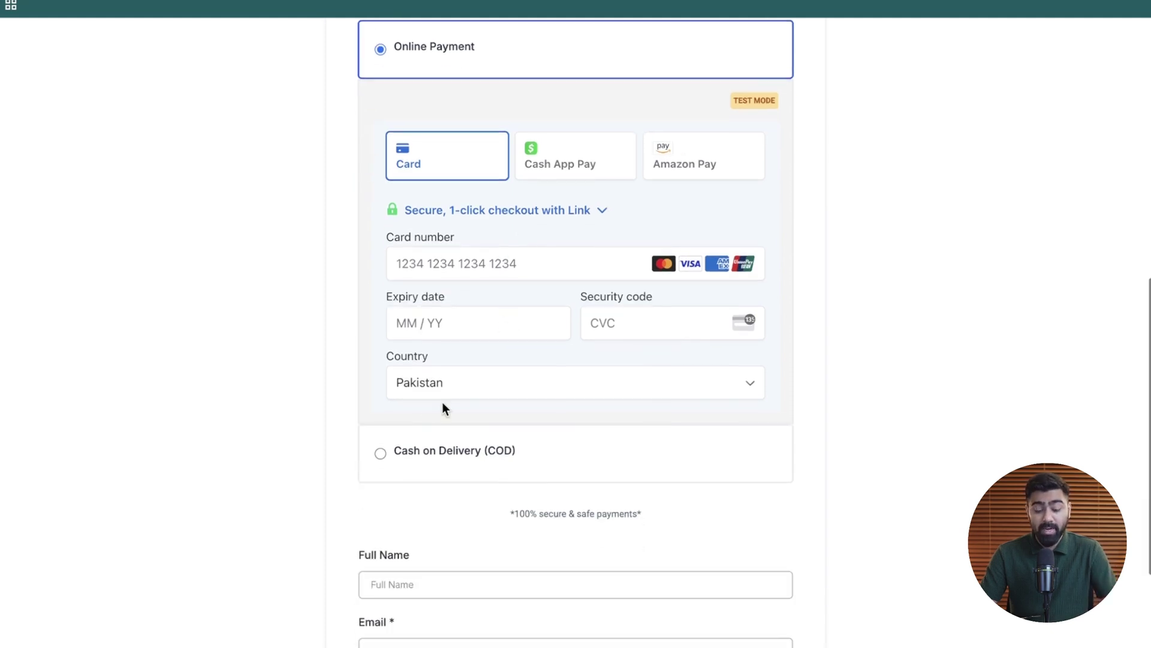
{"action": "left_click", "coordinate": [380, 454]}
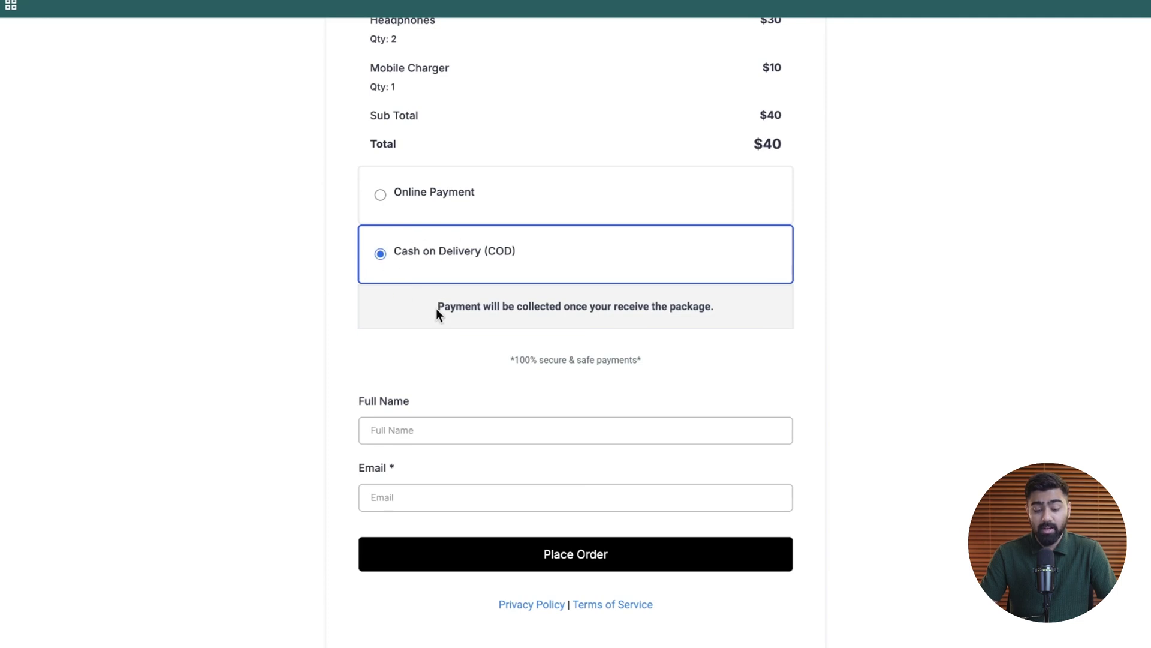
{"action": "left_click_drag", "start_coordinate": [430, 308], "coordinate": [738, 311]}
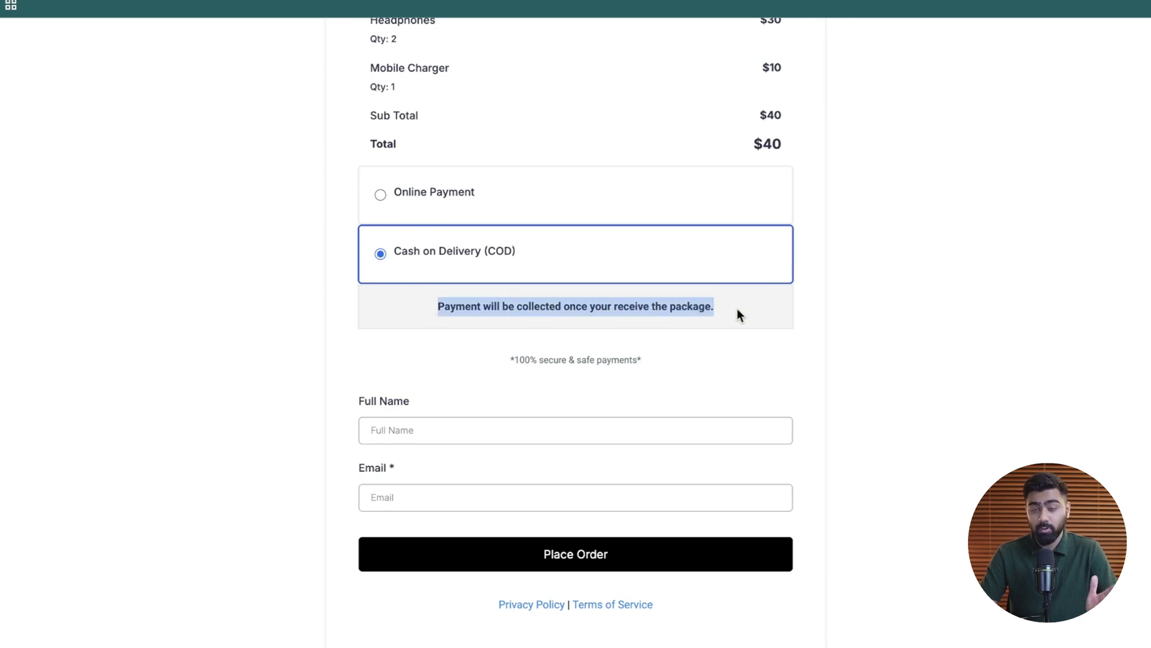
{"action": "left_click", "coordinate": [491, 437]}
{"action": "key", "text": "Tab"}
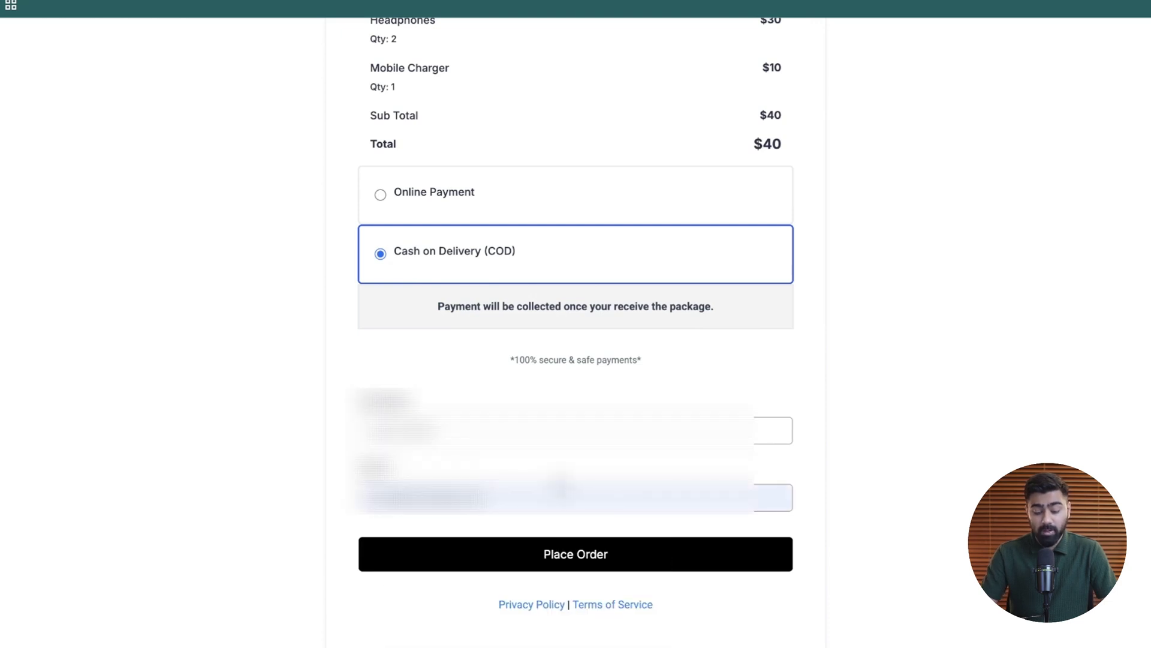
- Submit the $40 test order with Place Order
{"action": "left_click", "coordinate": [577, 554]}
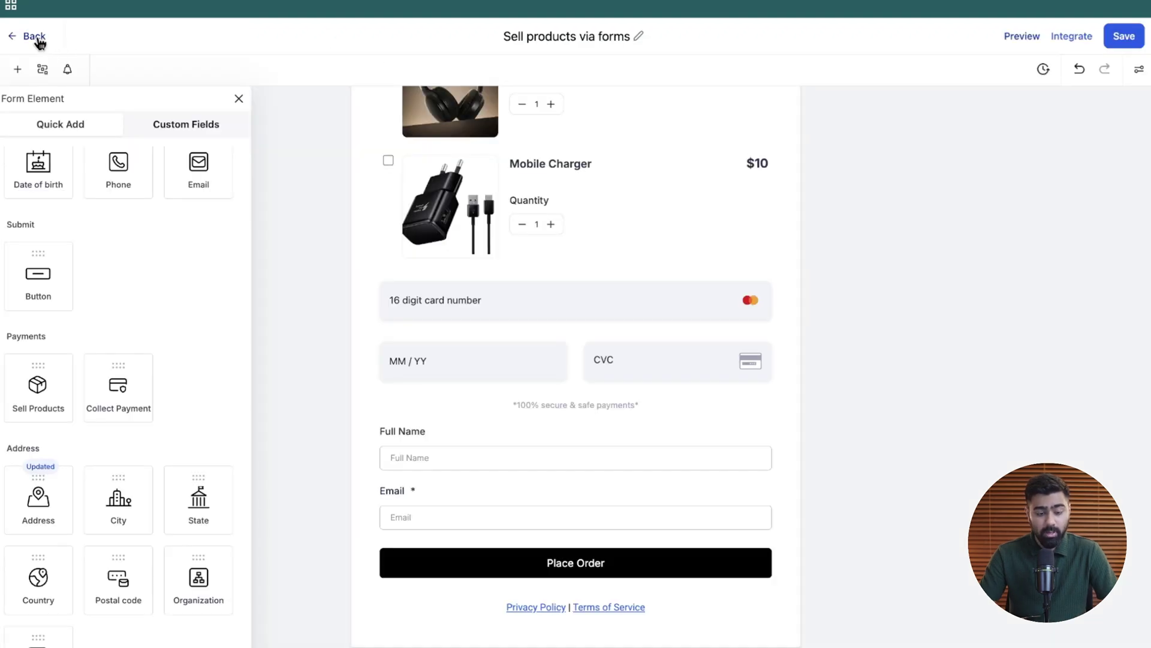
- List the 'Sell products via forms' submissions, showing the one $40 order with Pending payment status
{"action": "left_click", "coordinate": [35, 37]}
{"action": "mouse_move", "coordinate": [667, 69]}
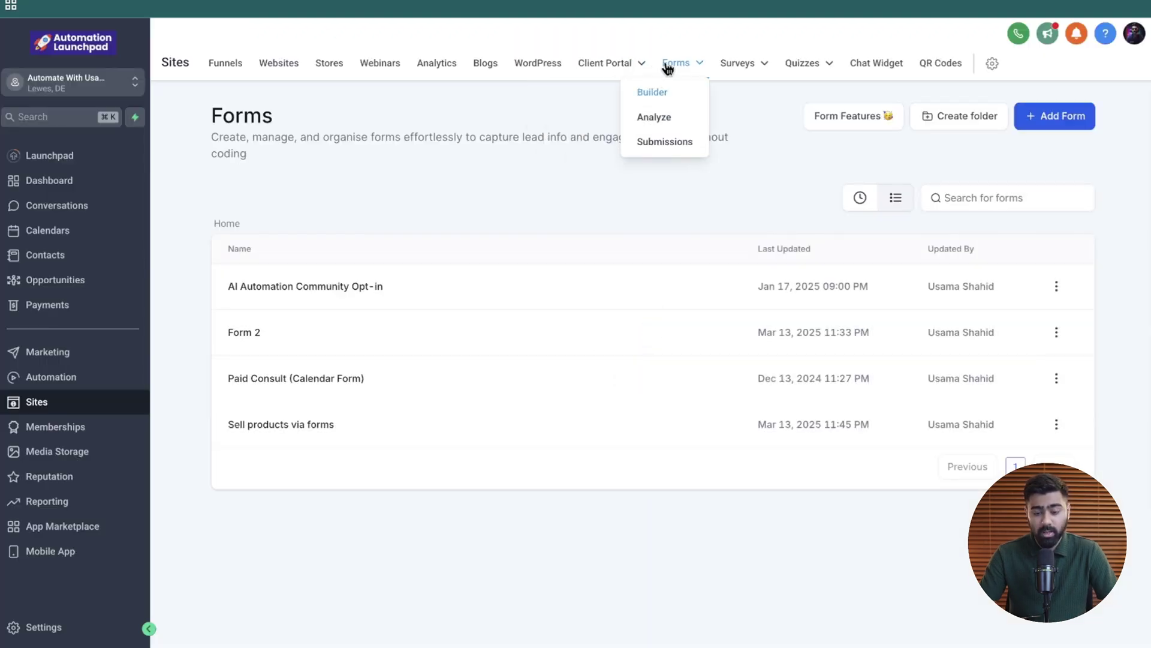
{"action": "left_click", "coordinate": [665, 144]}
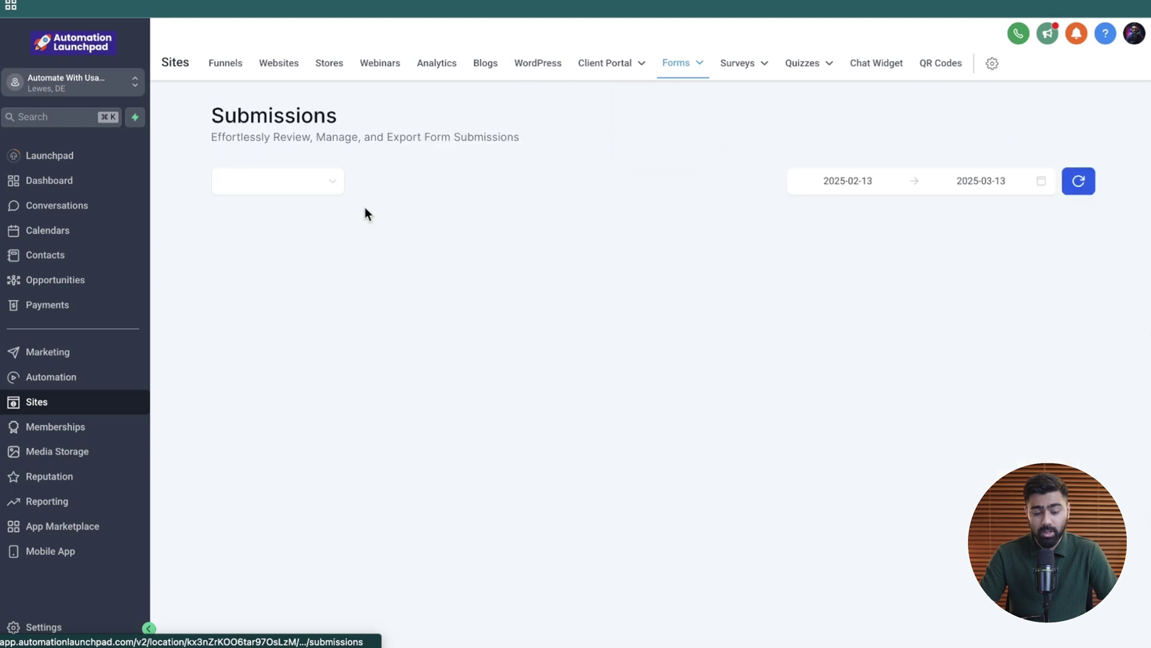
{"action": "left_click", "coordinate": [293, 181]}
{"action": "scroll", "coordinate": [270, 300], "scroll_direction": "down", "scroll_amount": 1}
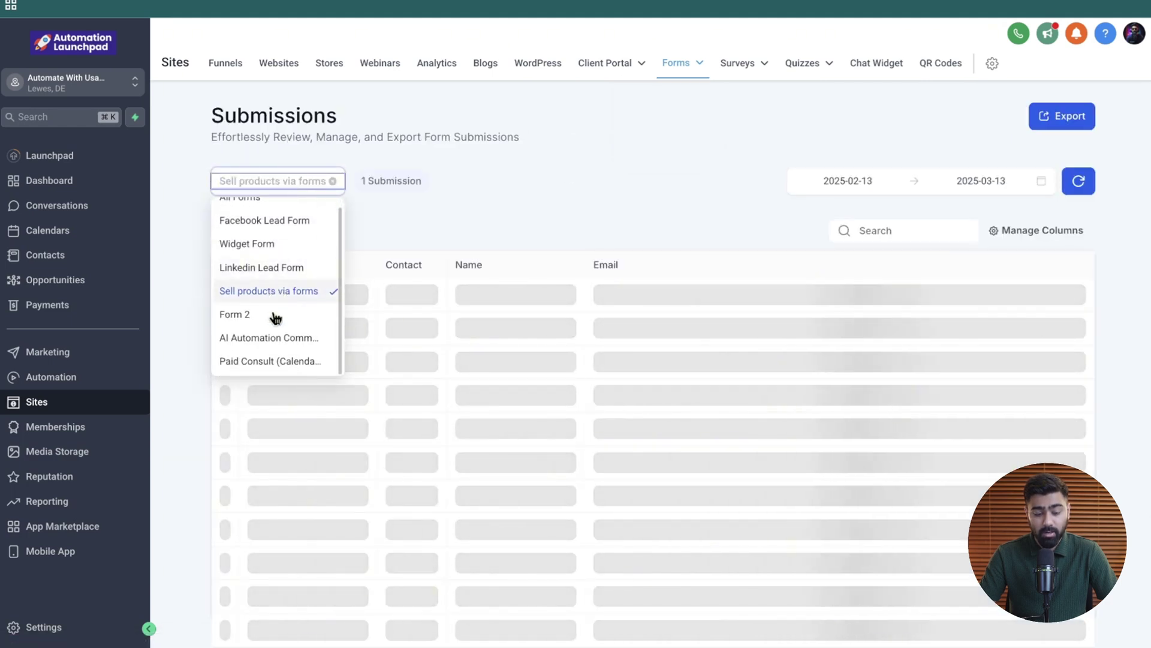
{"action": "left_click", "coordinate": [530, 201]}
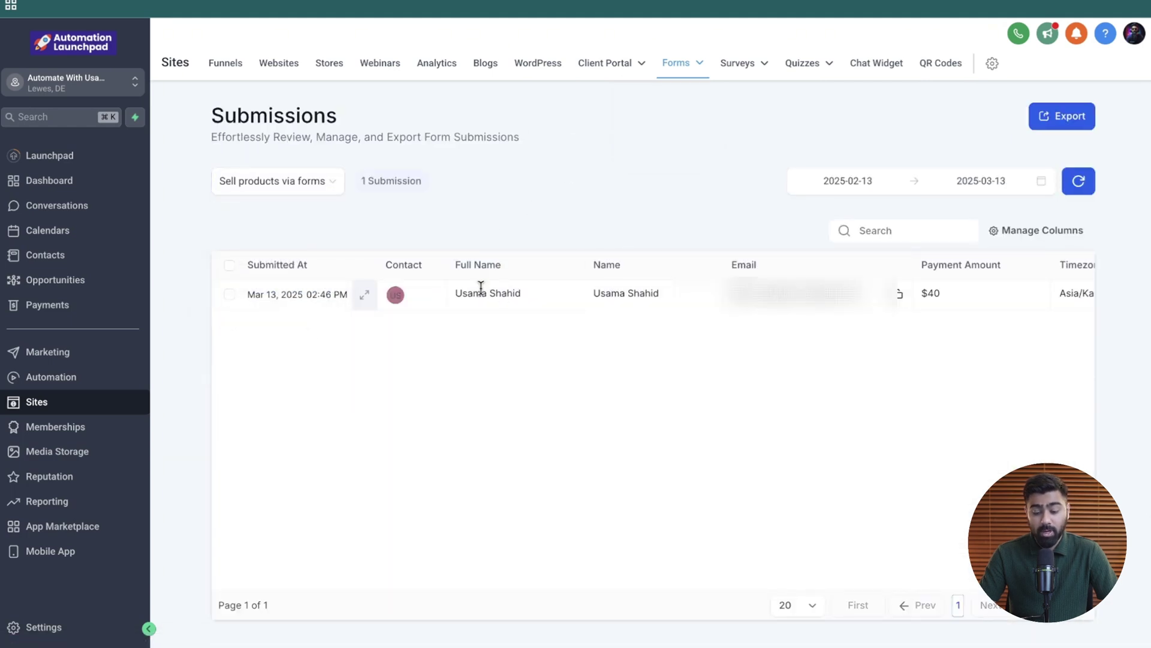
{"action": "scroll", "coordinate": [667, 329], "scroll_direction": "right", "scroll_amount": 5}
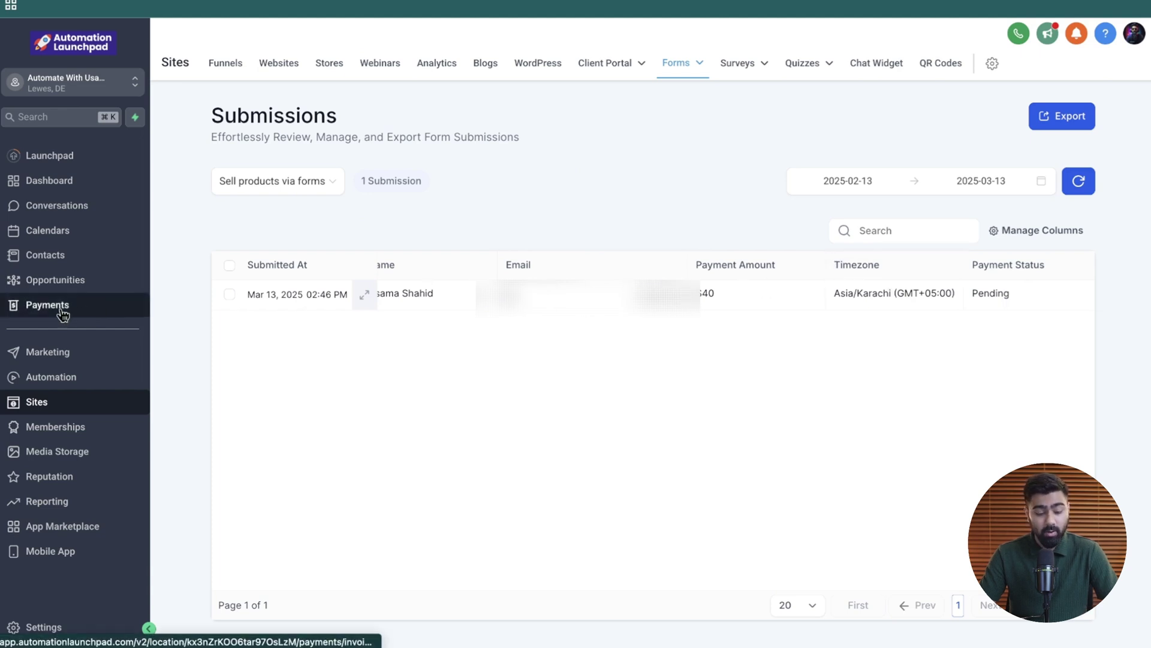
- Go to the Payments Orders list
{"action": "left_click", "coordinate": [22, 311]}
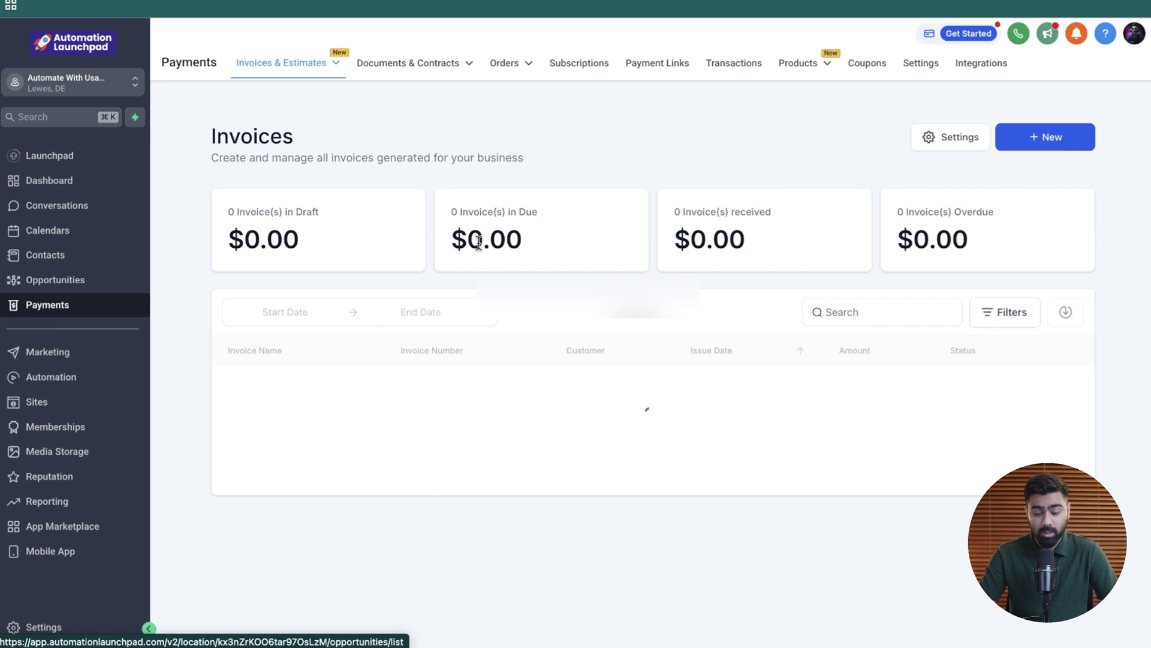
{"action": "mouse_move", "coordinate": [508, 68]}
{"action": "left_click", "coordinate": [423, 95]}
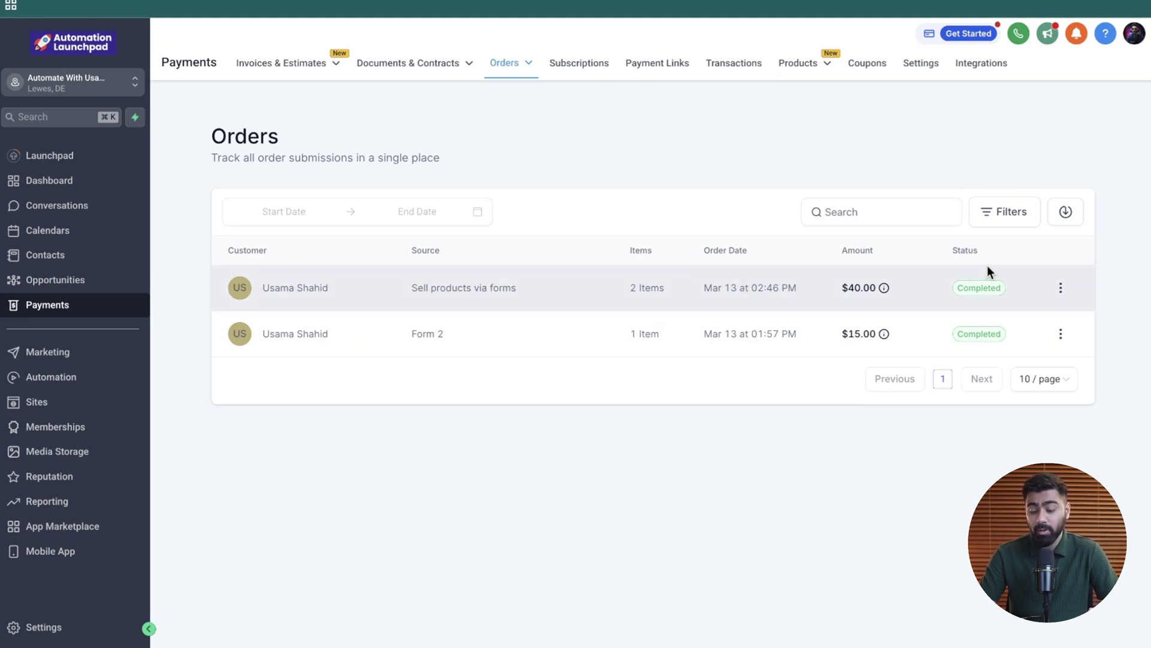
- View the $40 order's summary: two Headphones ($30), one Mobile Charger ($10), payment Pending
{"action": "left_click", "coordinate": [1063, 289]}
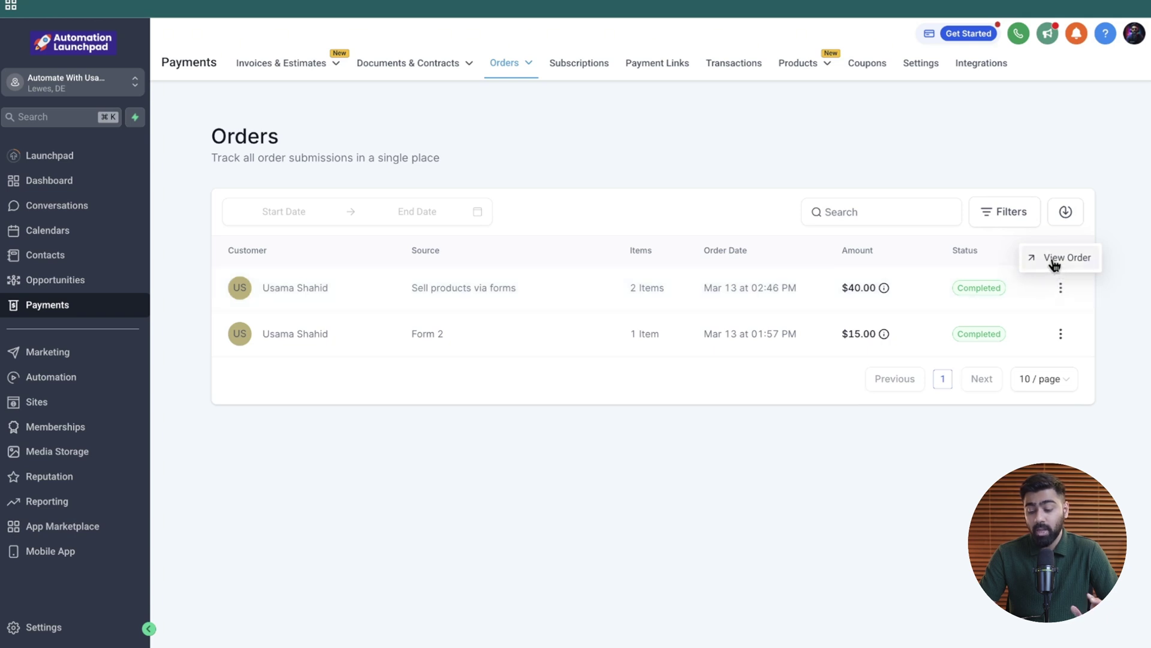
{"action": "left_click", "coordinate": [1053, 259]}
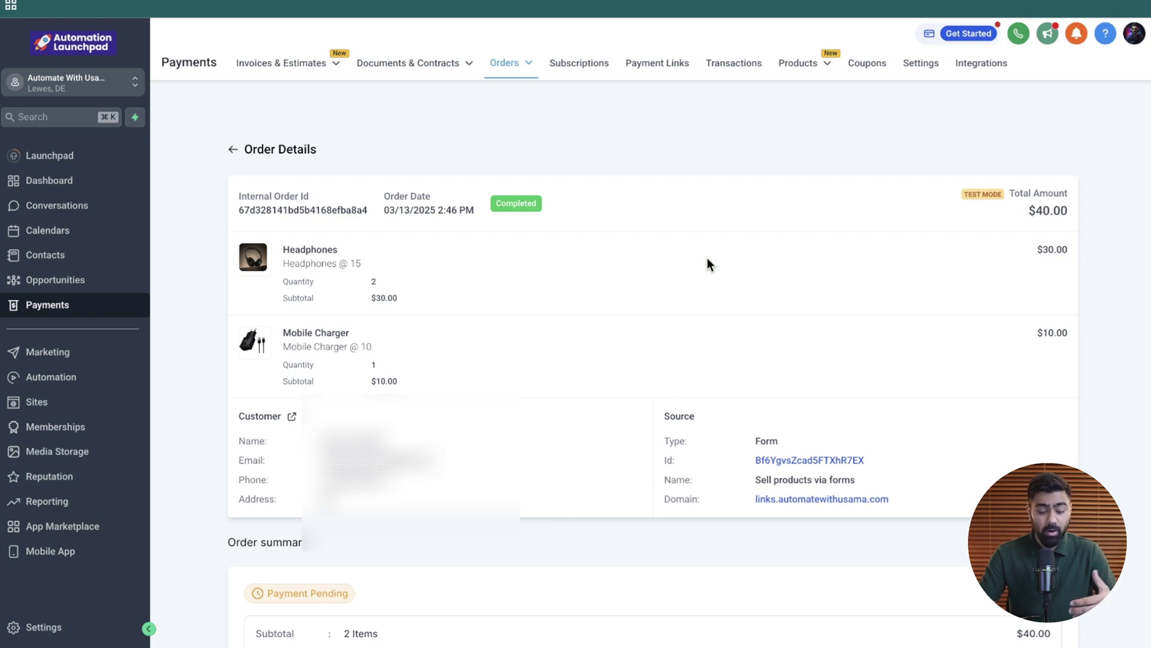
{"action": "scroll", "coordinate": [707, 258], "scroll_direction": "down", "scroll_amount": 2}
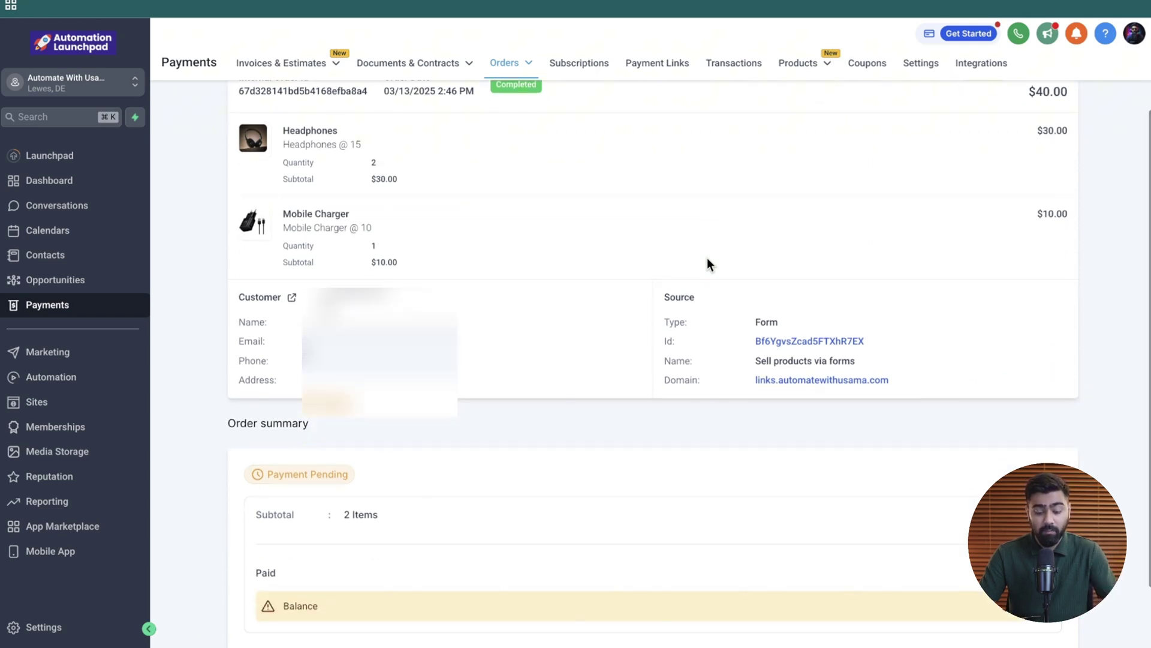
{"action": "scroll", "coordinate": [682, 292], "scroll_direction": "up", "scroll_amount": 1}
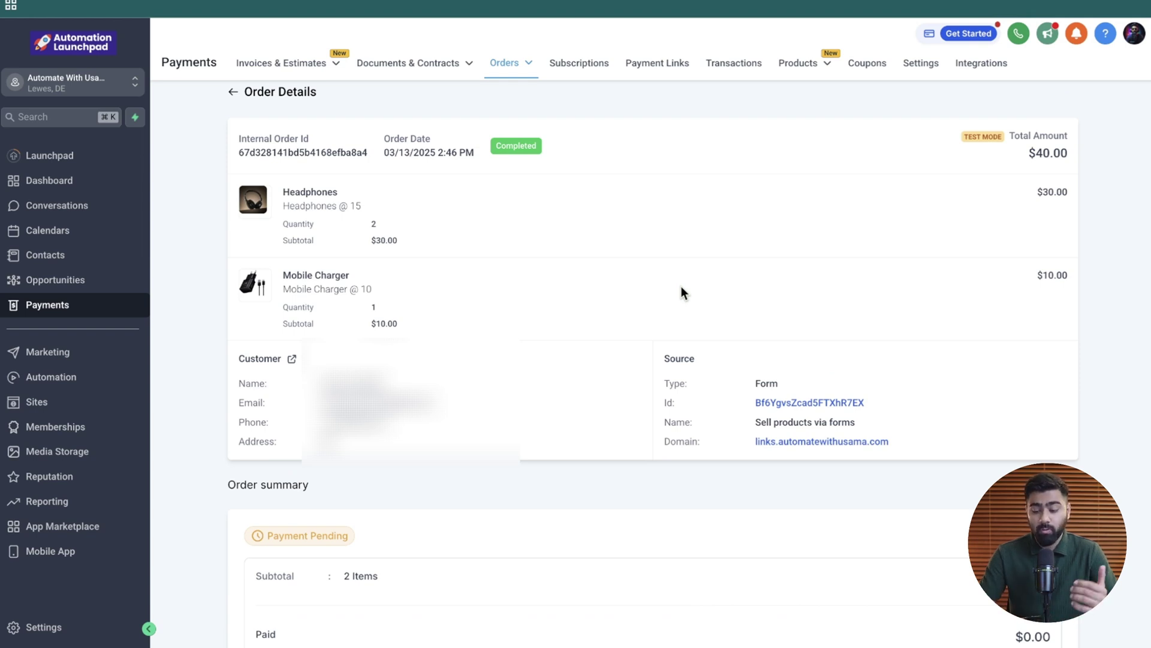
{"action": "scroll", "coordinate": [681, 286], "scroll_direction": "down", "scroll_amount": 2}
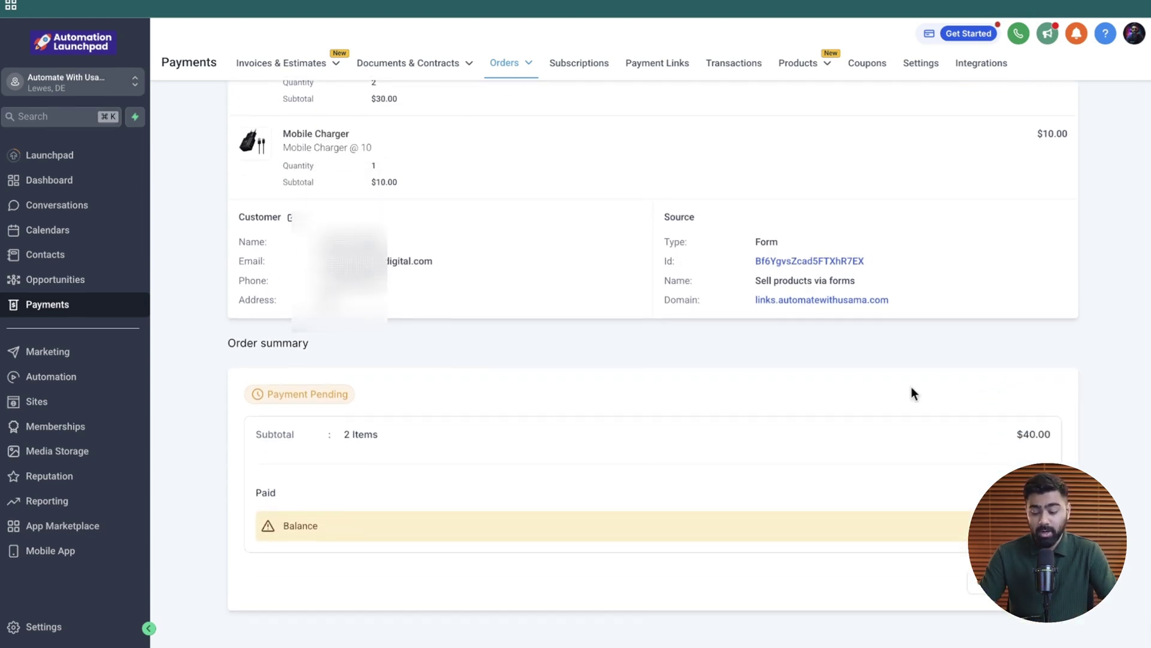
- Collect the $40 payment in Cash with note 'Collected at the doorstep' and mark the order paid
{"action": "left_click", "coordinate": [996, 580]}
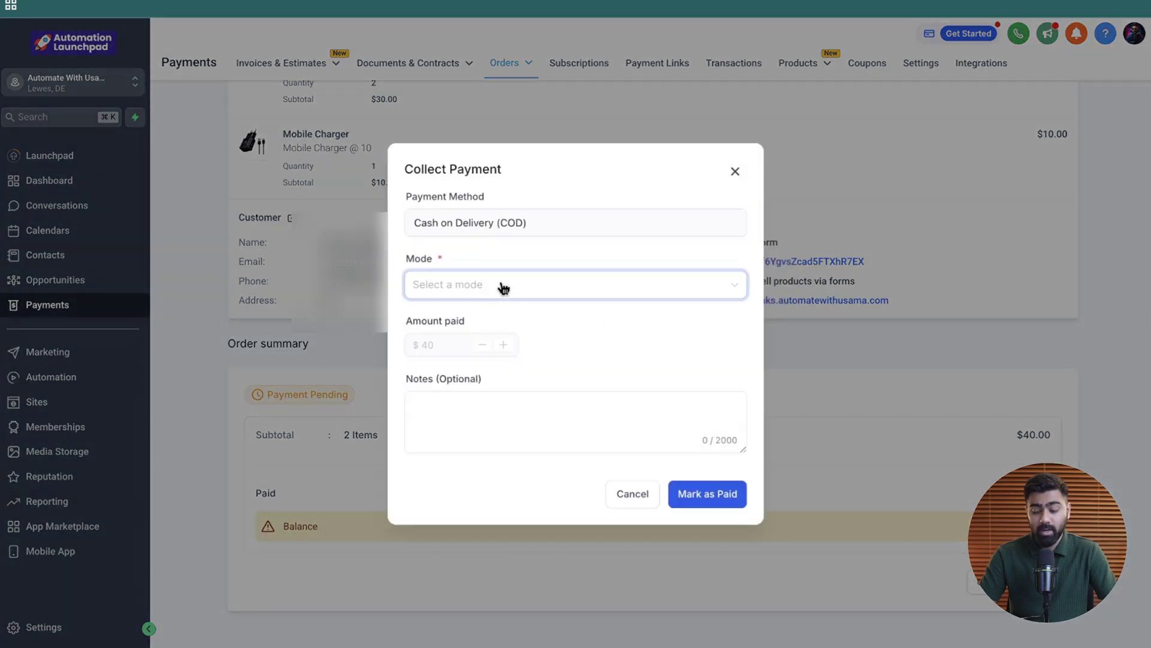
{"action": "left_click", "coordinate": [504, 289]}
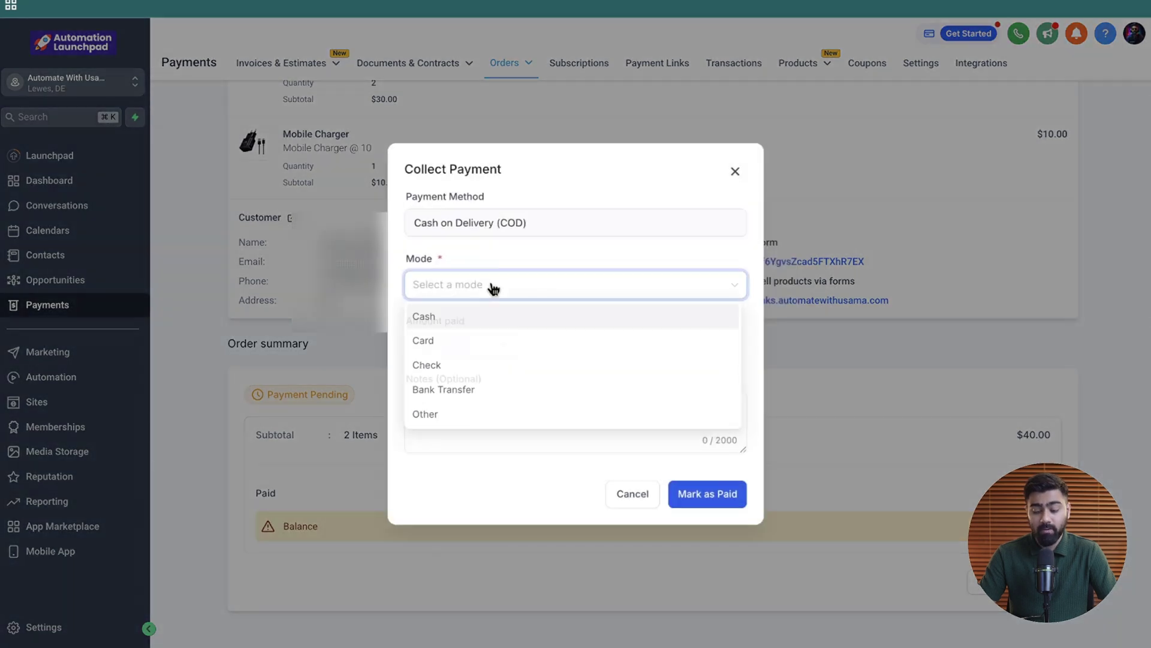
{"action": "left_click", "coordinate": [456, 324]}
{"action": "left_click", "coordinate": [455, 288]}
{"action": "left_click", "coordinate": [474, 255]}
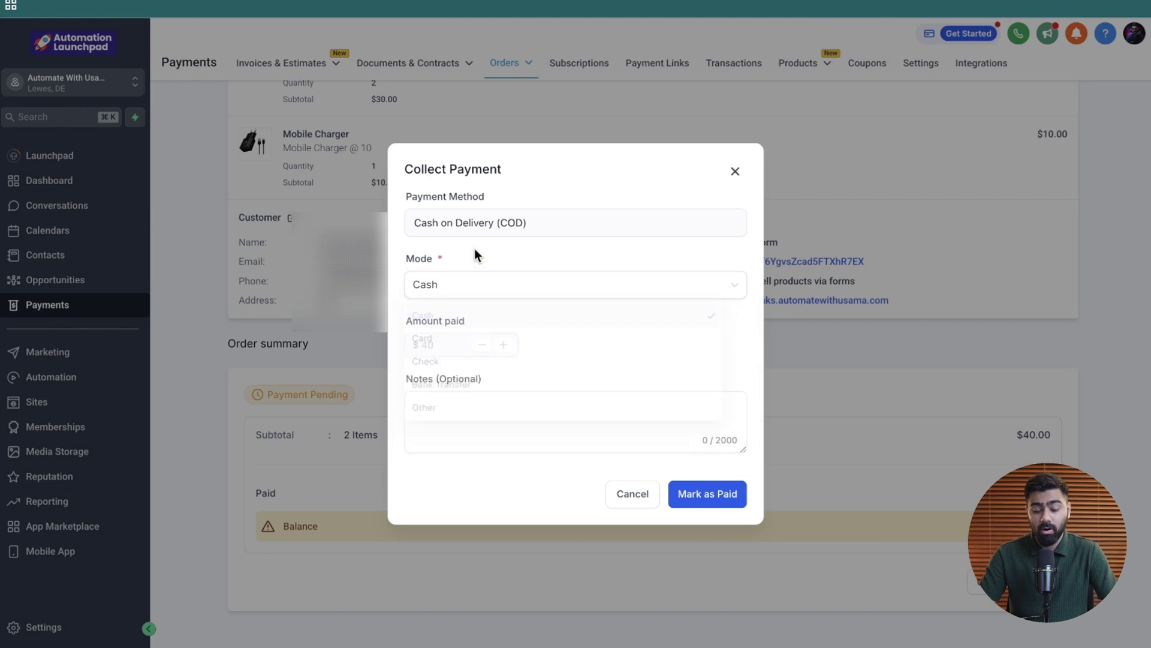
{"action": "left_click", "coordinate": [456, 285]}
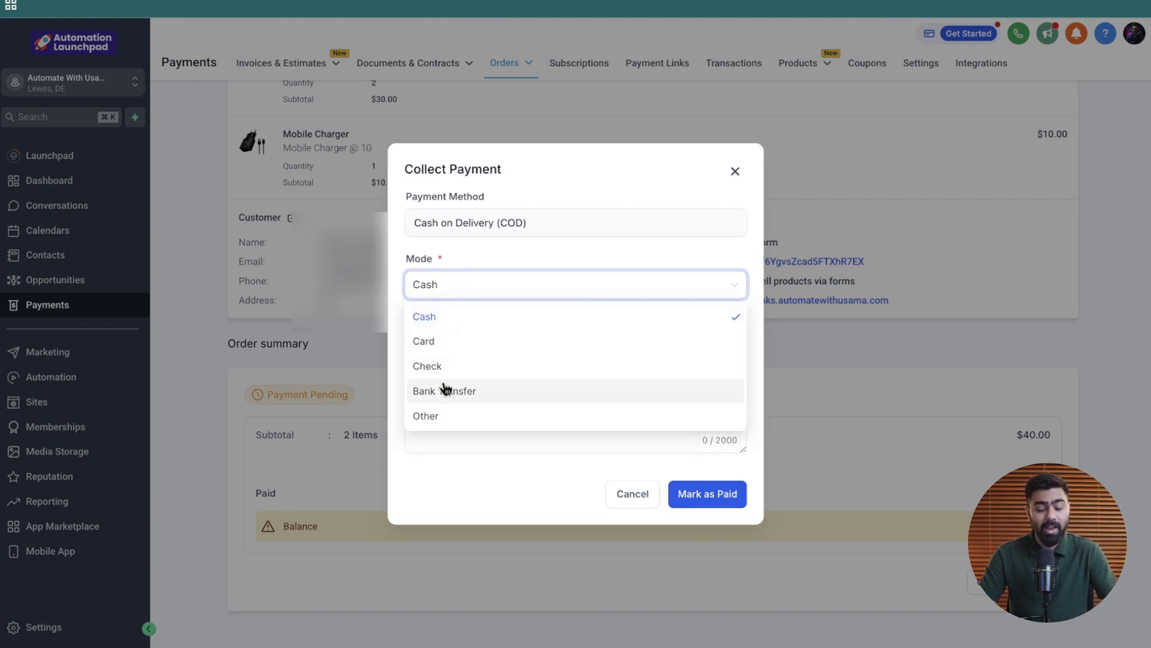
{"action": "left_click", "coordinate": [435, 416]}
{"action": "left_click", "coordinate": [453, 285]}
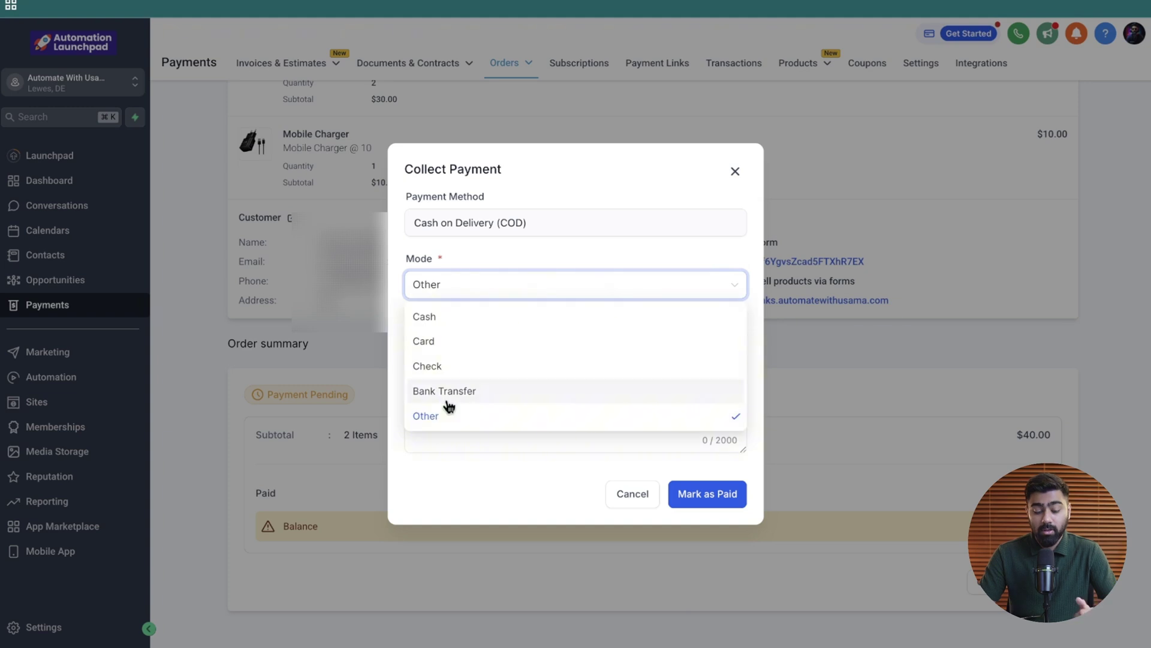
{"action": "left_click", "coordinate": [441, 318]}
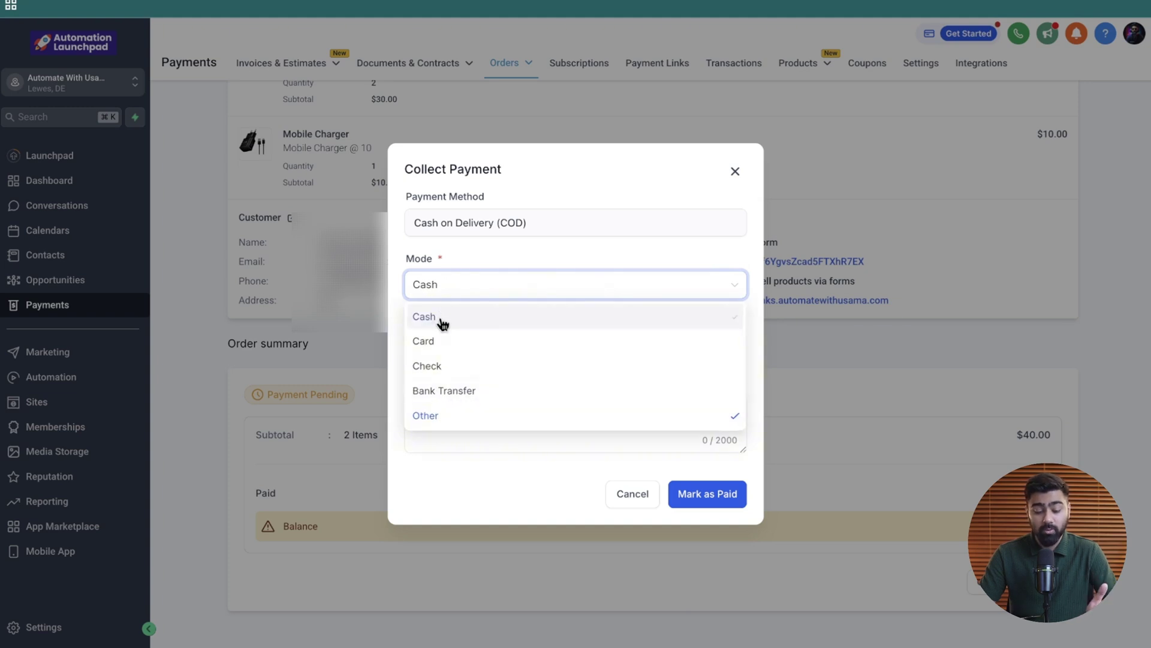
{"action": "left_click", "coordinate": [481, 415]}
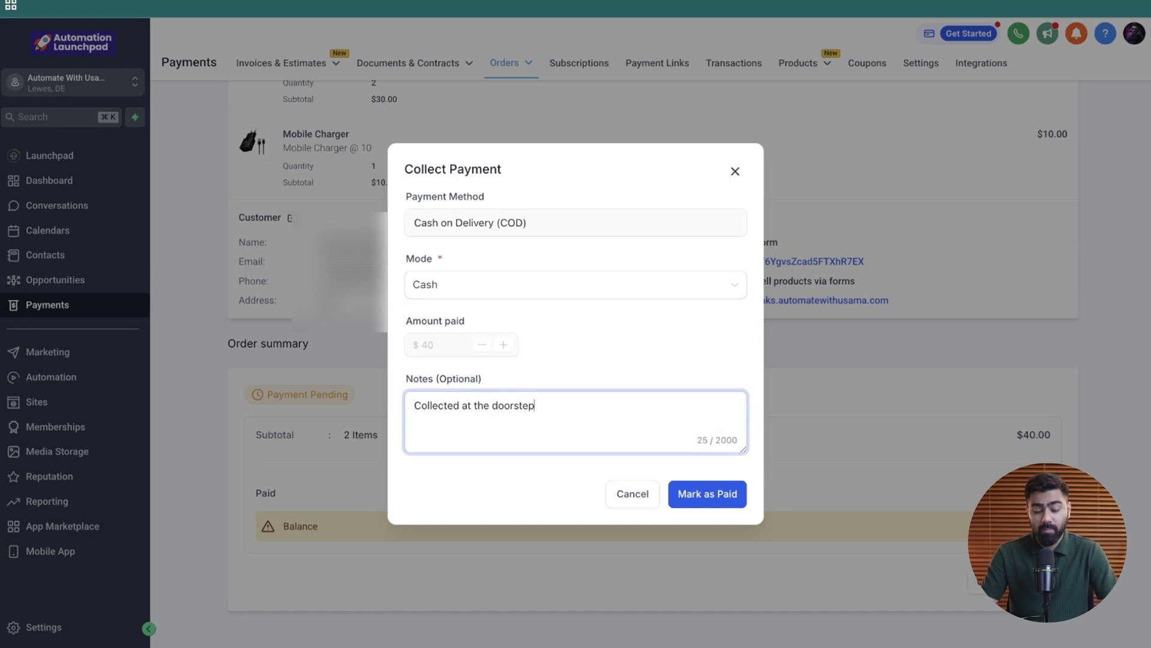
{"action": "left_click", "coordinate": [695, 494]}
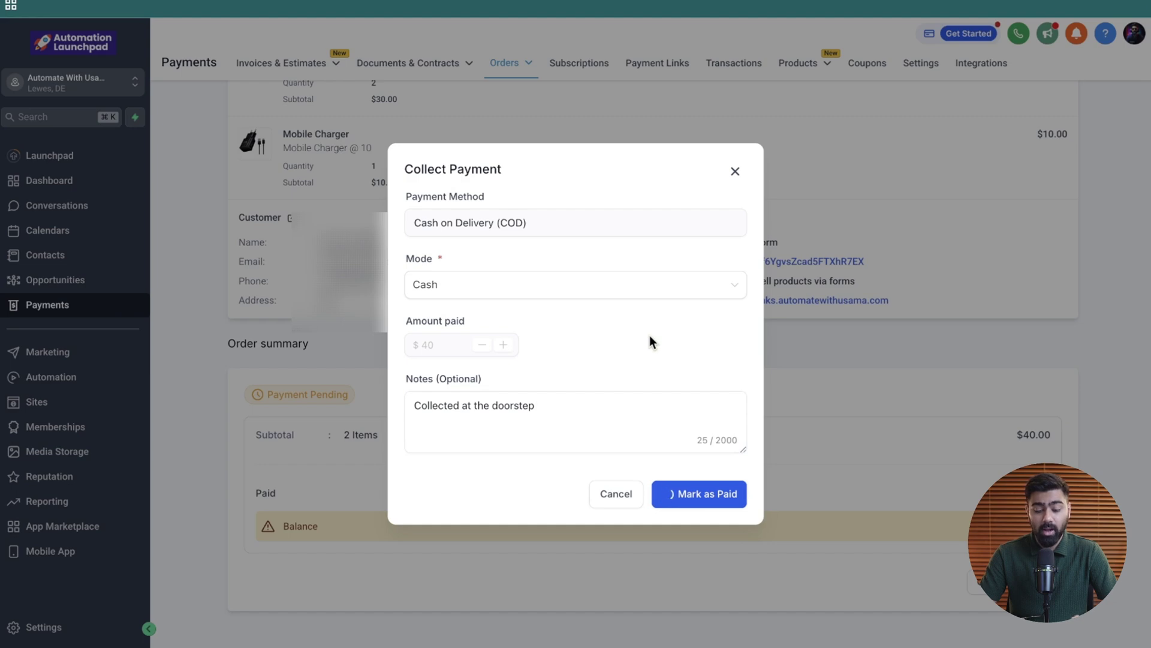